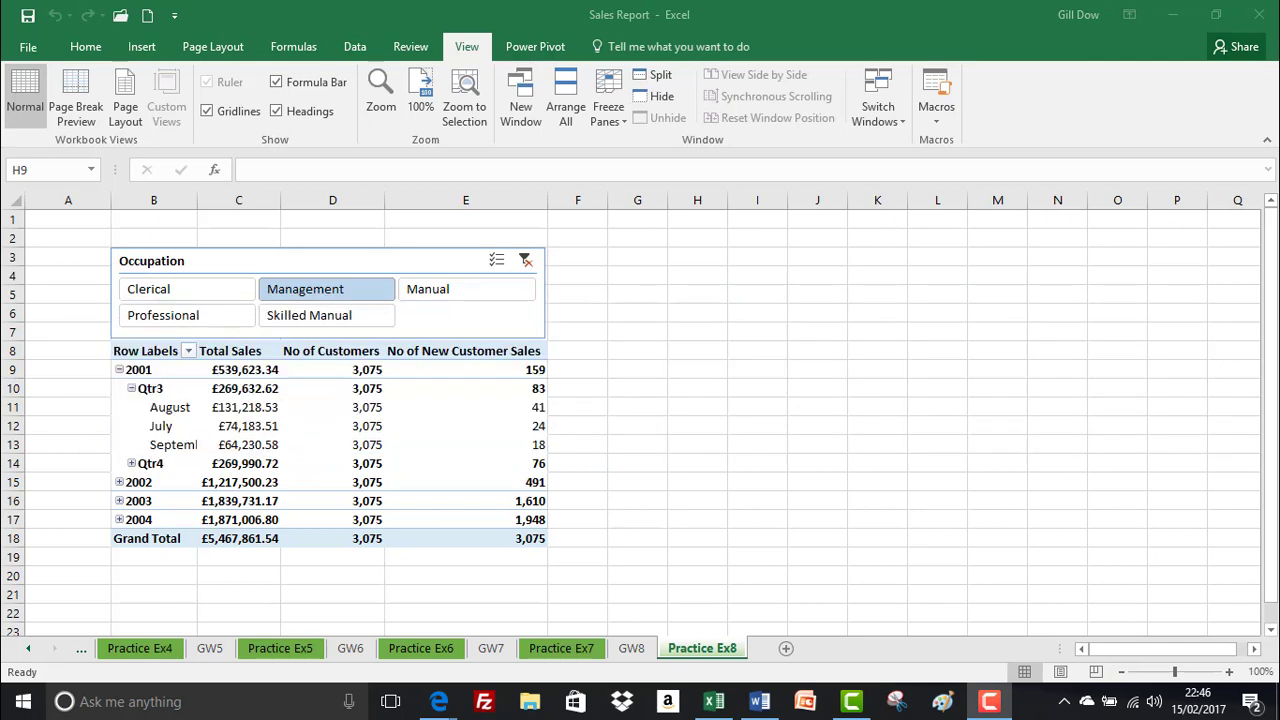
Insert a PivotTable based on this workbook's Data Model on a new worksheet
{"action": "left_click", "coordinate": [141, 47]}
{"action": "left_click", "coordinate": [47, 97]}
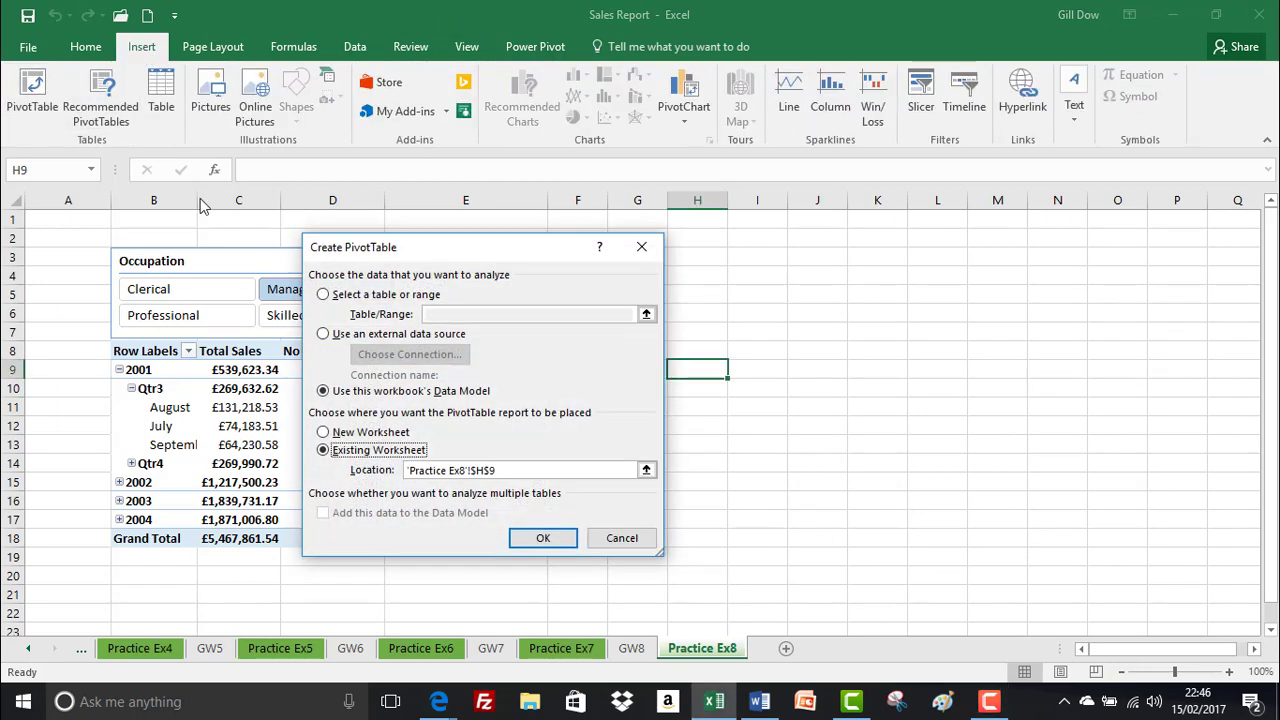
{"action": "left_click", "coordinate": [368, 432]}
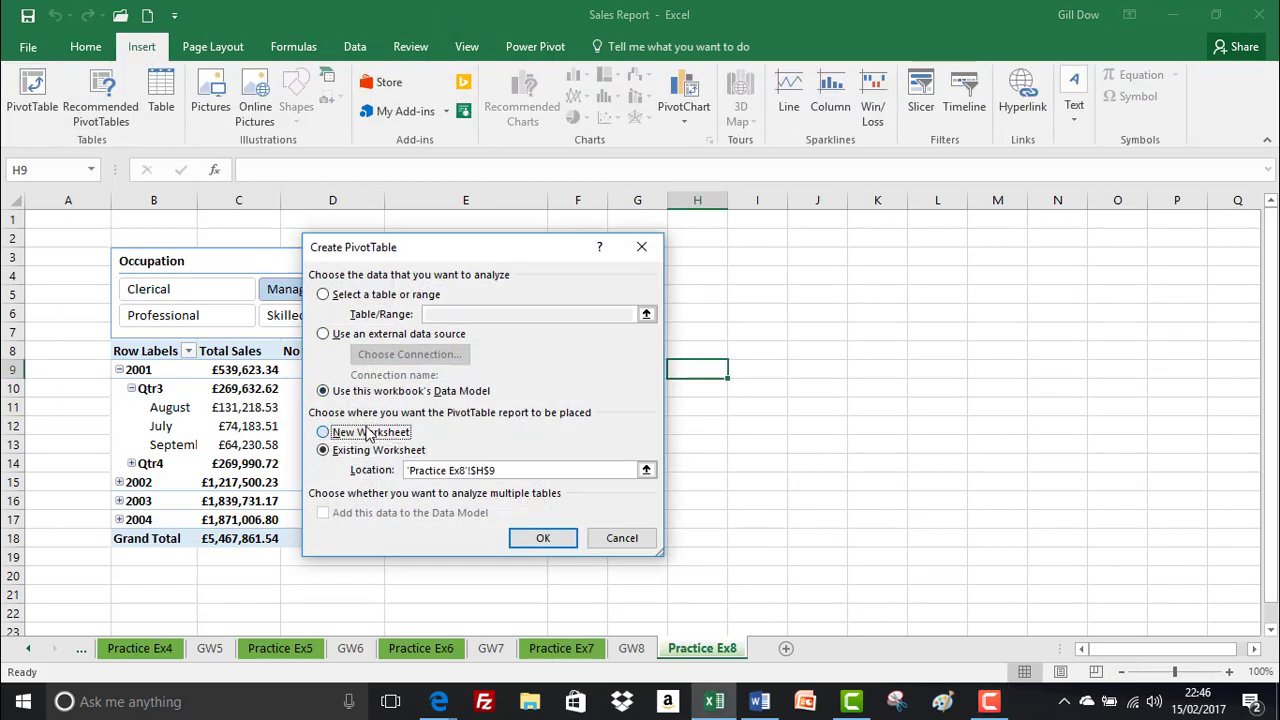
{"action": "left_click", "coordinate": [542, 537]}
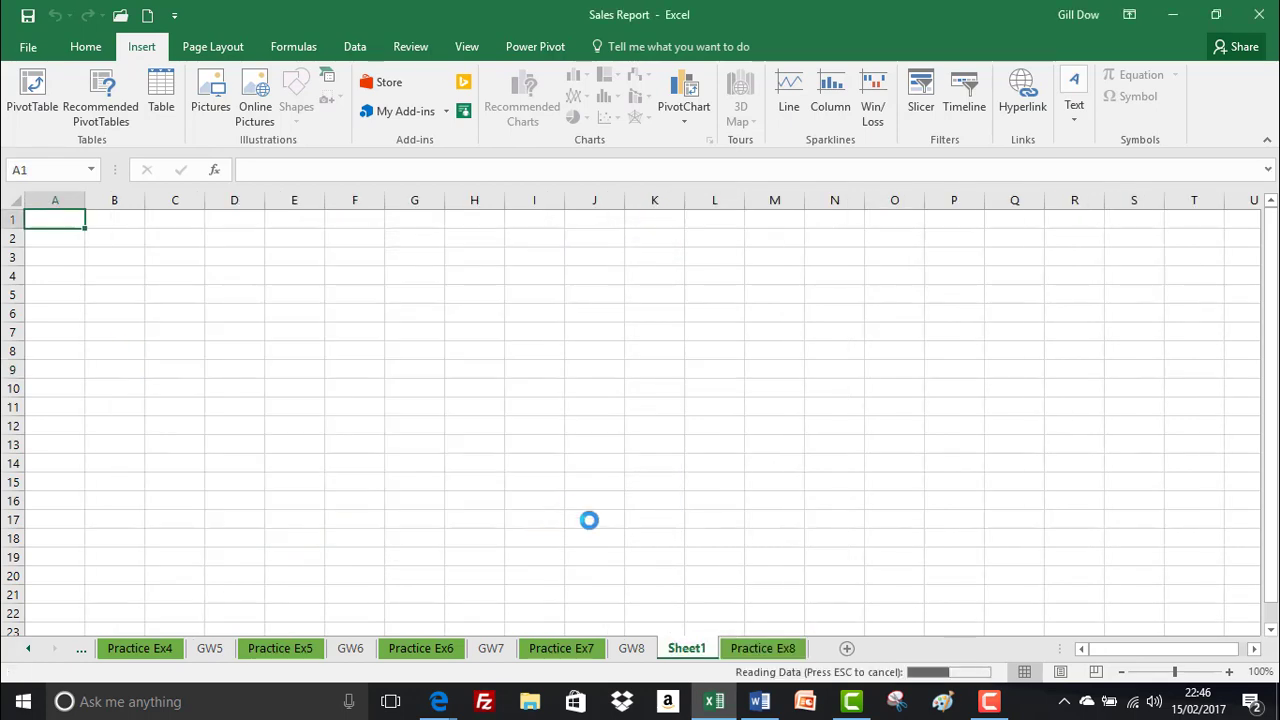
Rename the new worksheet as GW9 and move it after the Practice Ex8 sheet
{"action": "double_click", "coordinate": [689, 650]}
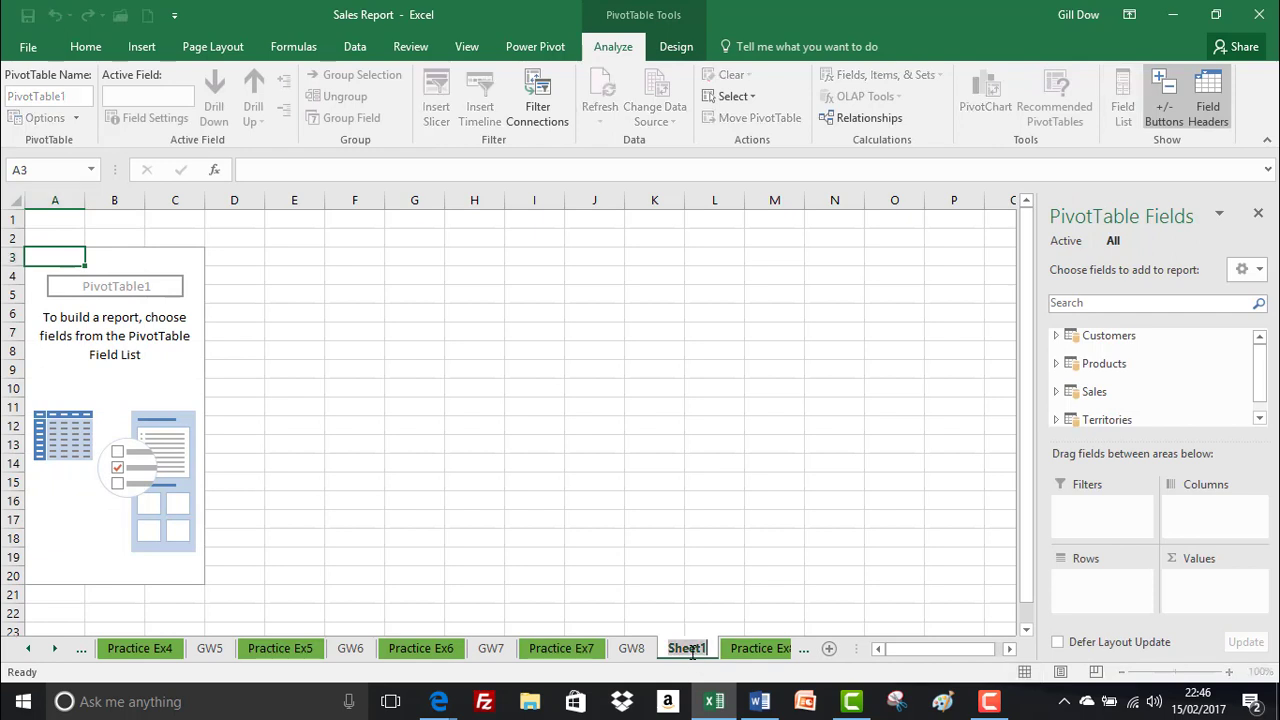
{"action": "type", "text": "9"}
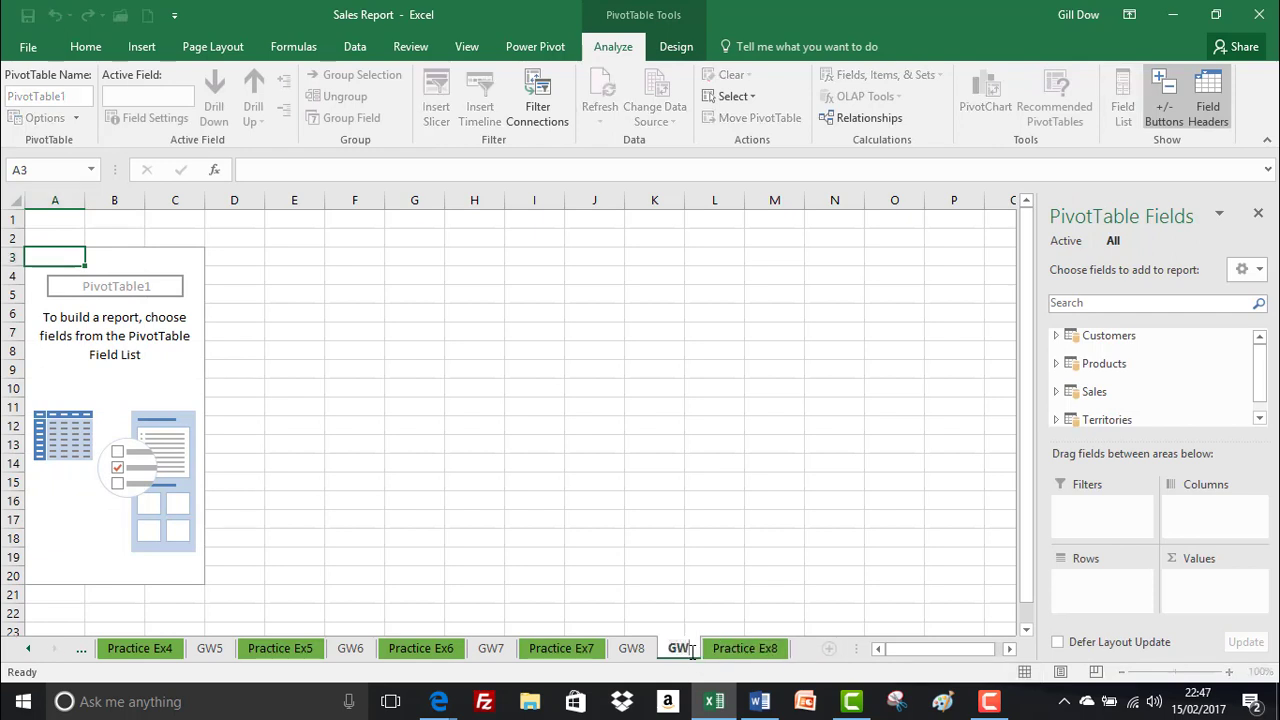
{"action": "key", "text": "Return"}
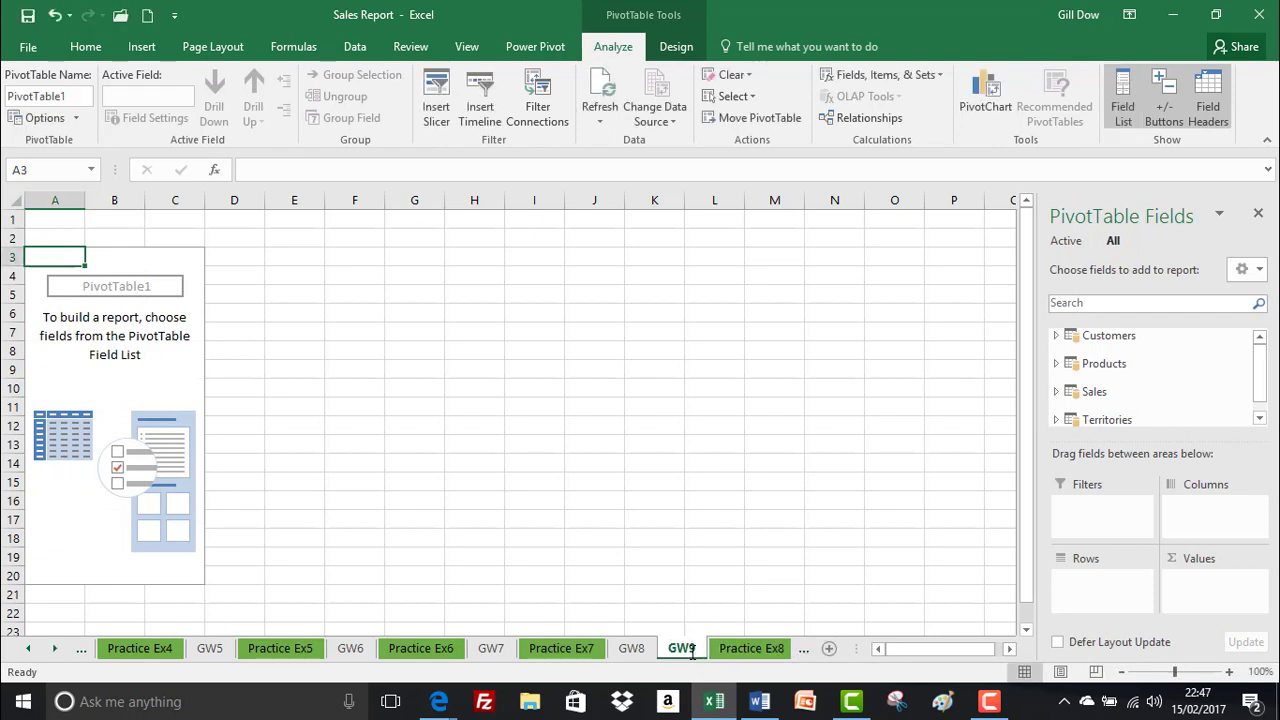
{"action": "mouse_move", "coordinate": [692, 652]}
{"action": "left_mouse_down"}
{"action": "mouse_move", "coordinate": [794, 634]}
{"action": "mouse_move", "coordinate": [717, 646]}
{"action": "left_mouse_up"}
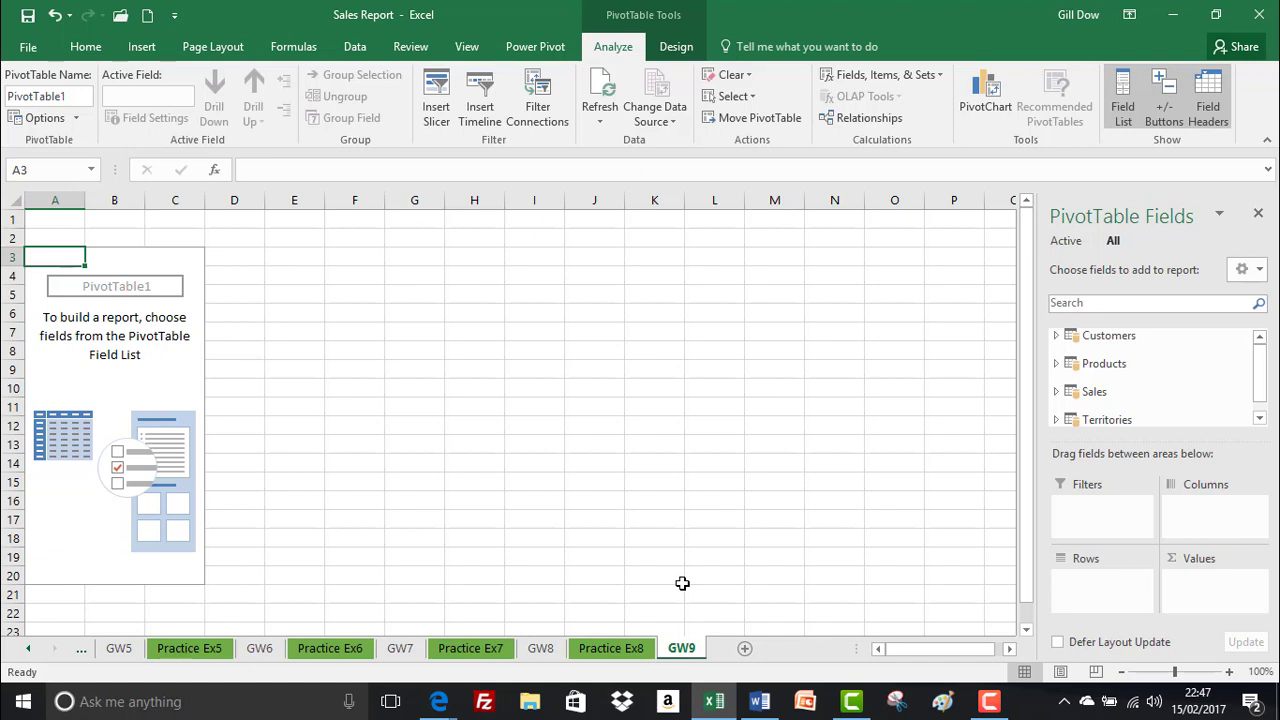
Search the PivotTable fields for YEAR and add the Sales table's Year field to the rows
{"action": "left_click", "coordinate": [1078, 305]}
{"action": "type", "text": "YEAR"}
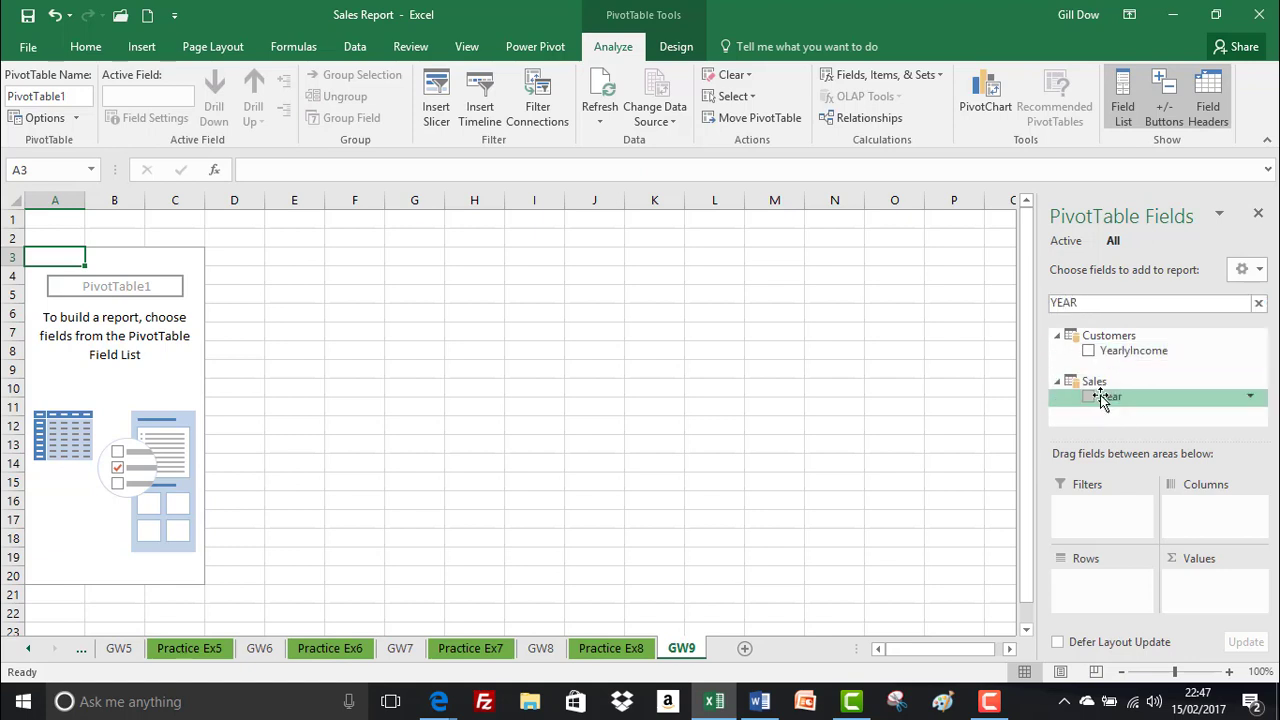
{"action": "left_click_drag", "start_coordinate": [1100, 395], "coordinate": [1082, 584]}
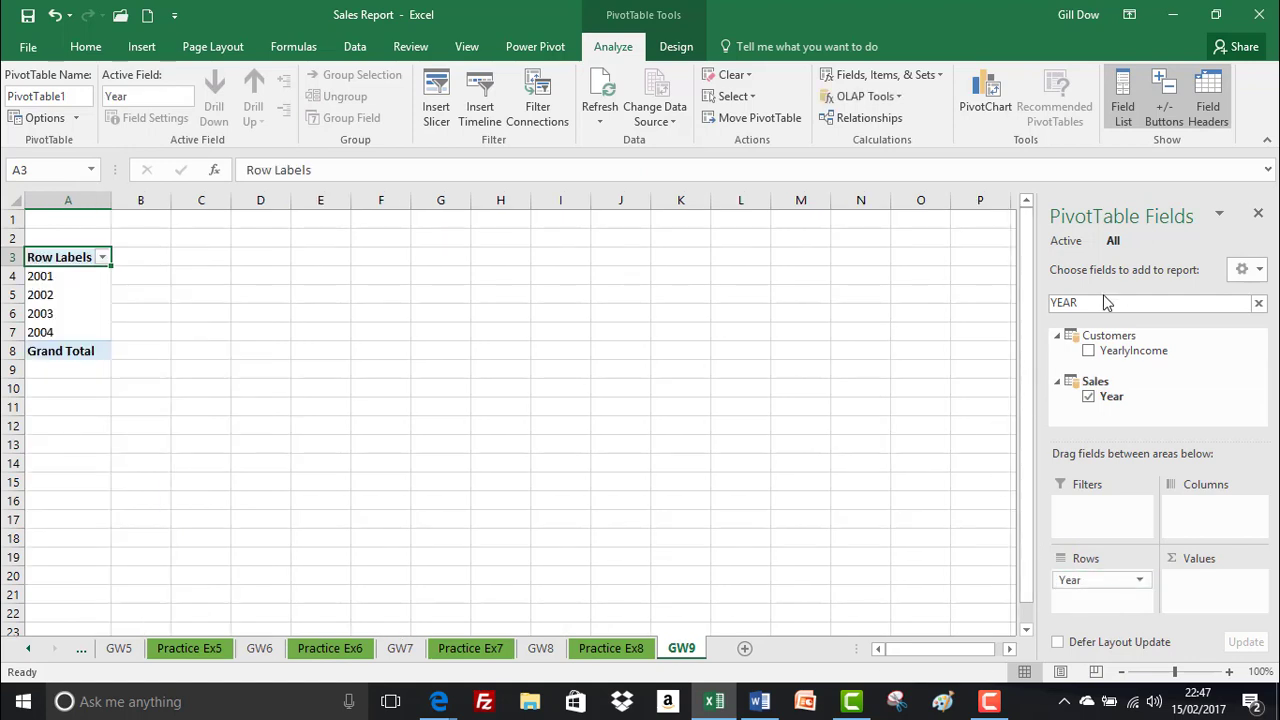
Search the PivotTable fields for TOTAL and add the Total Sales measure to the values
{"action": "left_click_drag", "start_coordinate": [1094, 303], "coordinate": [1001, 312]}
{"action": "key", "text": "BackSpace"}
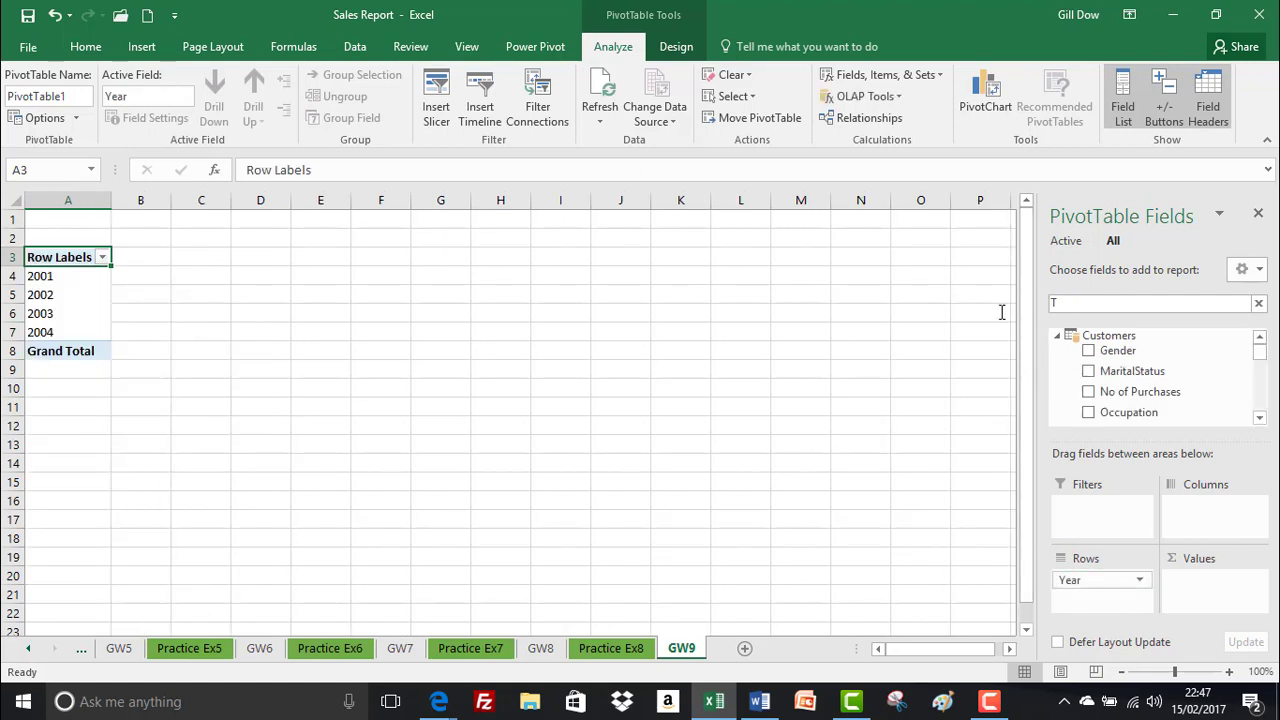
{"action": "type", "text": "TOTAL"}
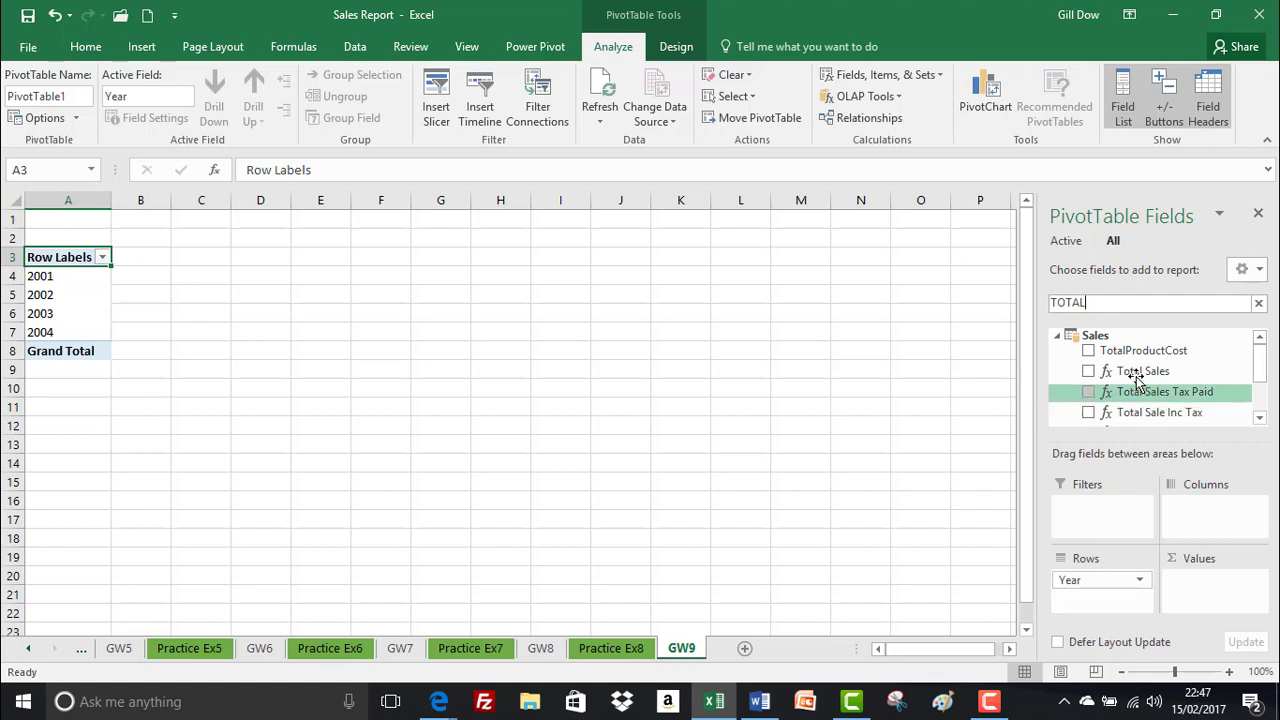
{"action": "left_click_drag", "start_coordinate": [1132, 371], "coordinate": [1199, 588]}
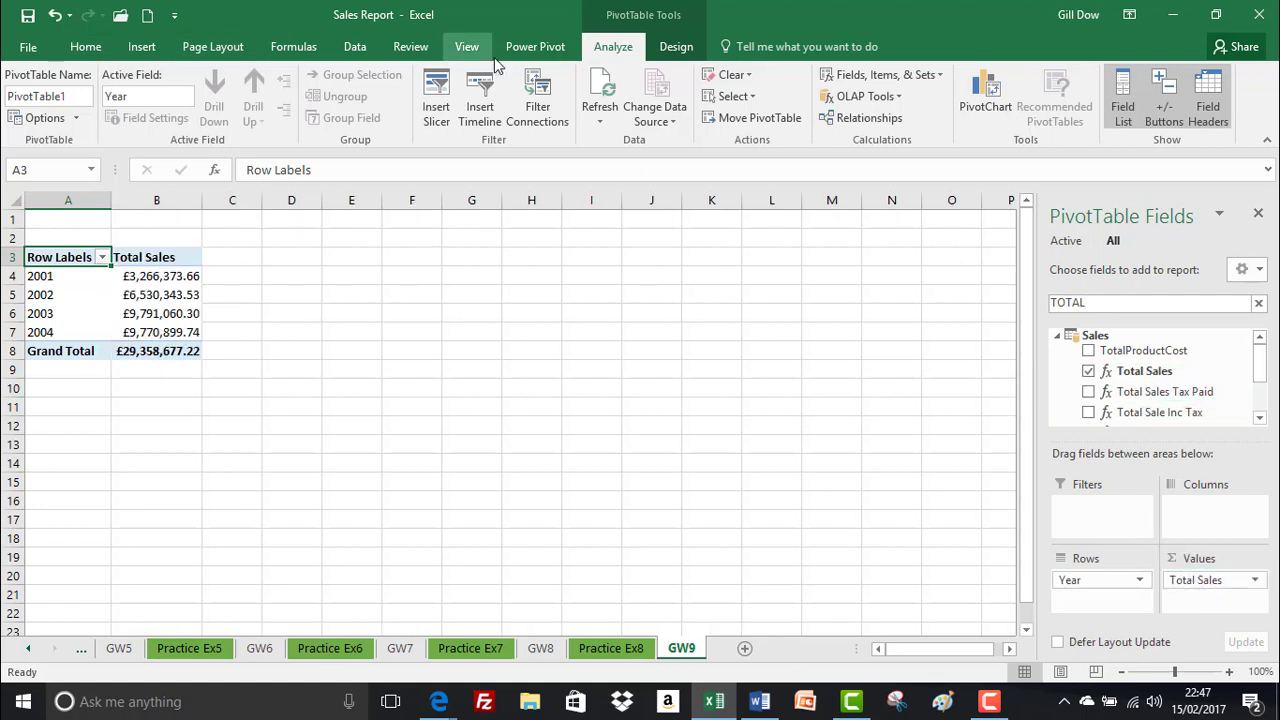
Start a new Power Pivot measure in the Sales table and name it 2003 Sales
{"action": "left_click", "coordinate": [535, 46]}
{"action": "left_click", "coordinate": [92, 92]}
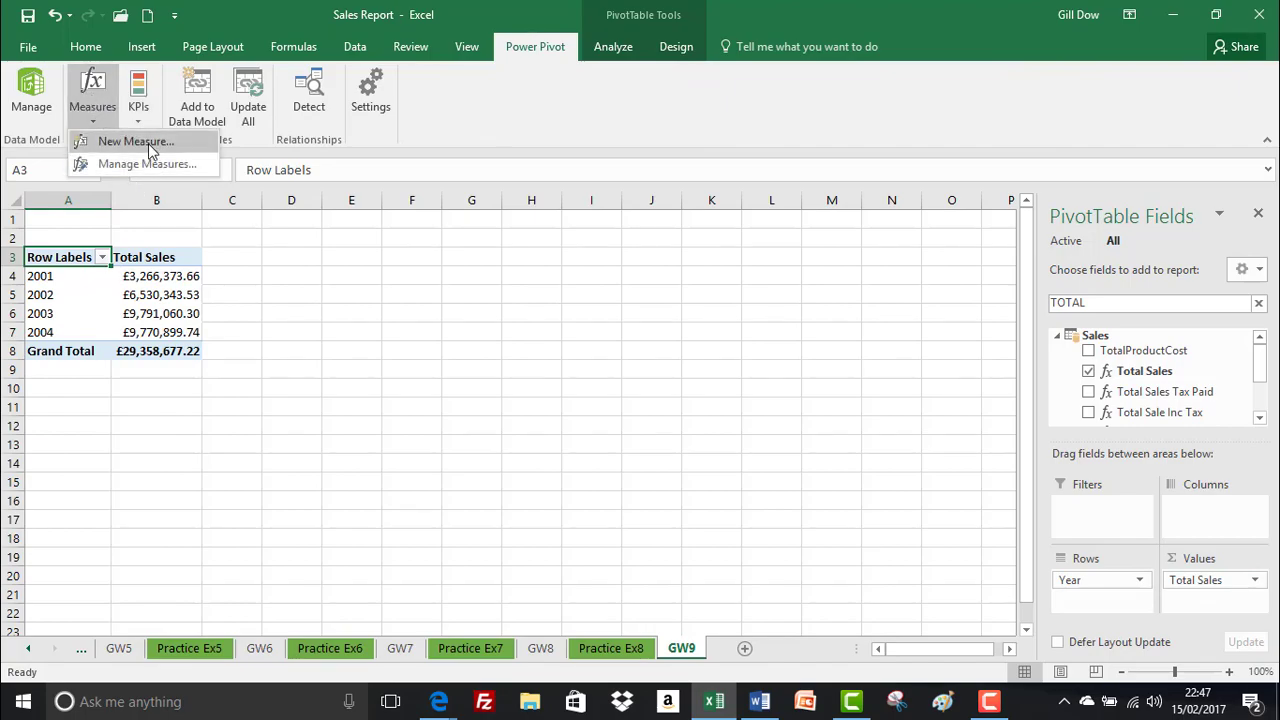
{"action": "left_click", "coordinate": [148, 143]}
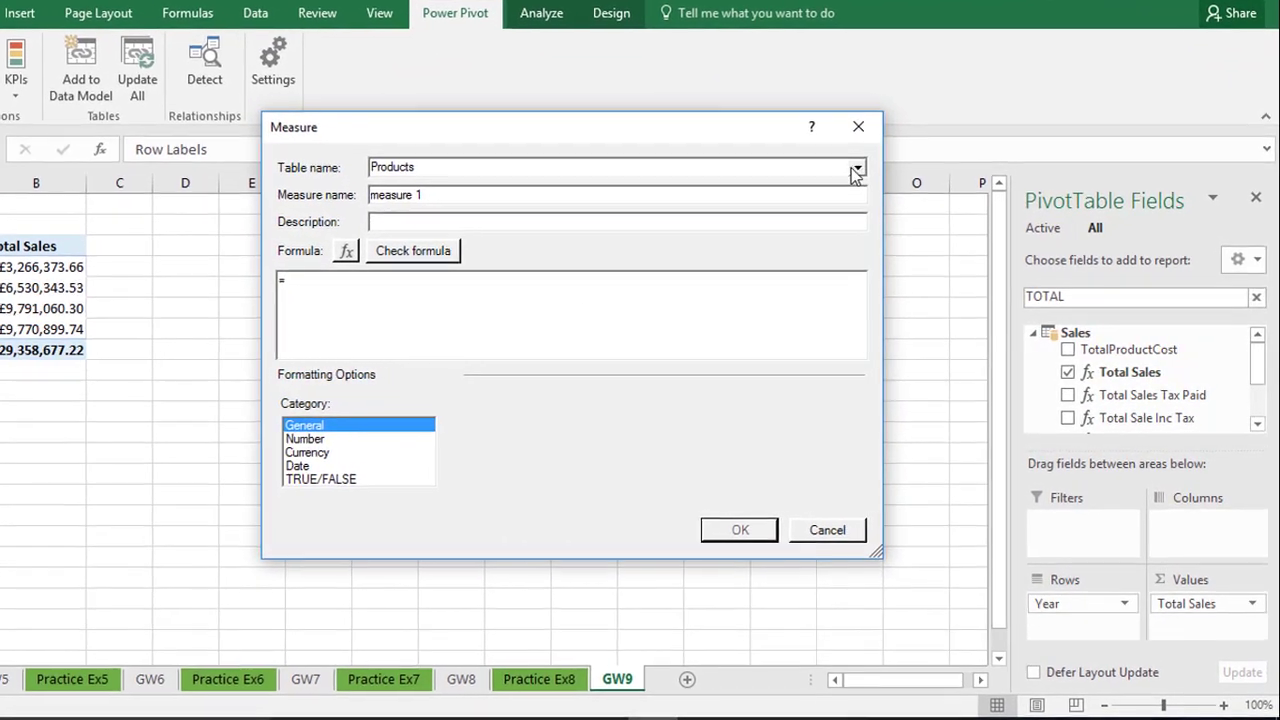
{"action": "left_click", "coordinate": [881, 178]}
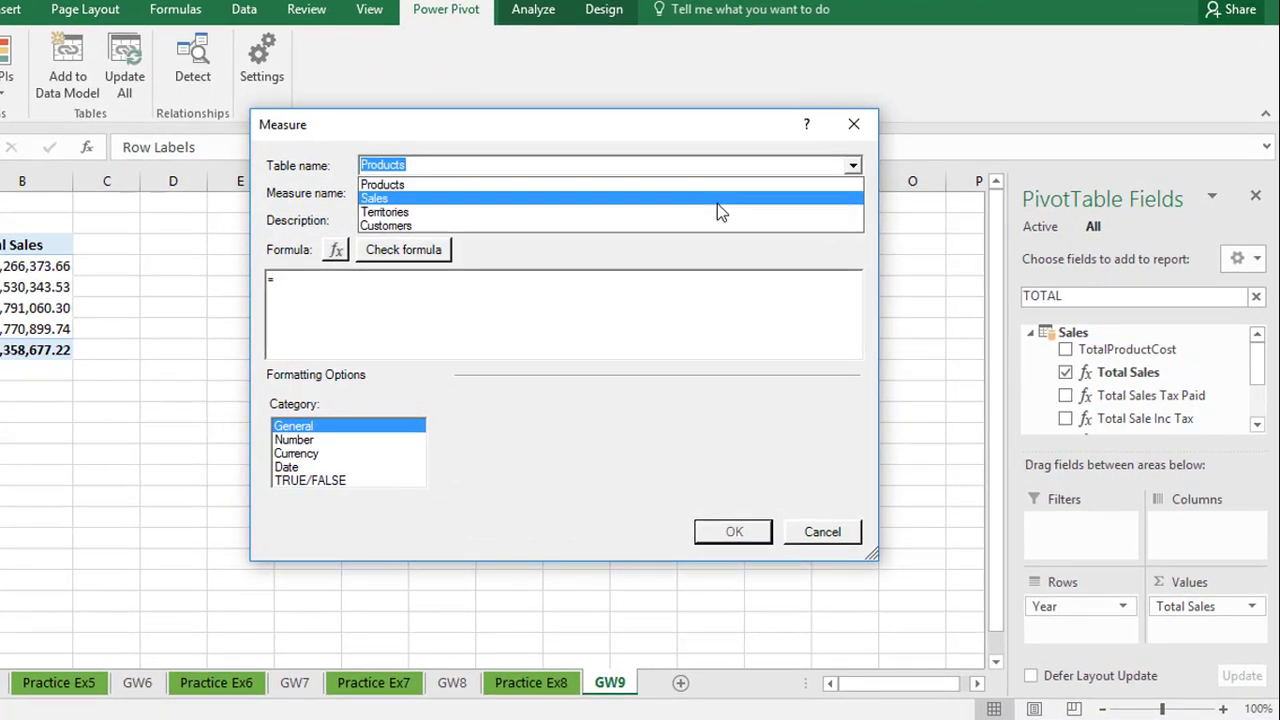
{"action": "left_click", "coordinate": [717, 203]}
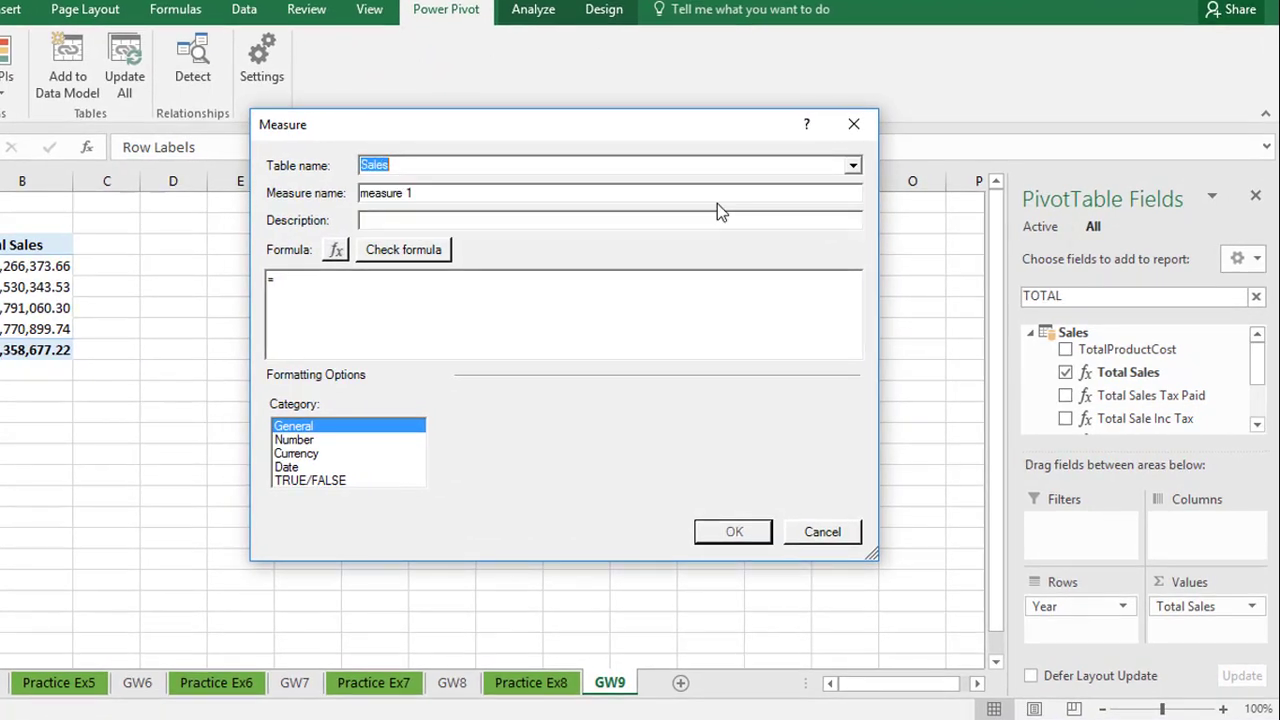
{"action": "left_click_drag", "start_coordinate": [431, 199], "coordinate": [314, 190]}
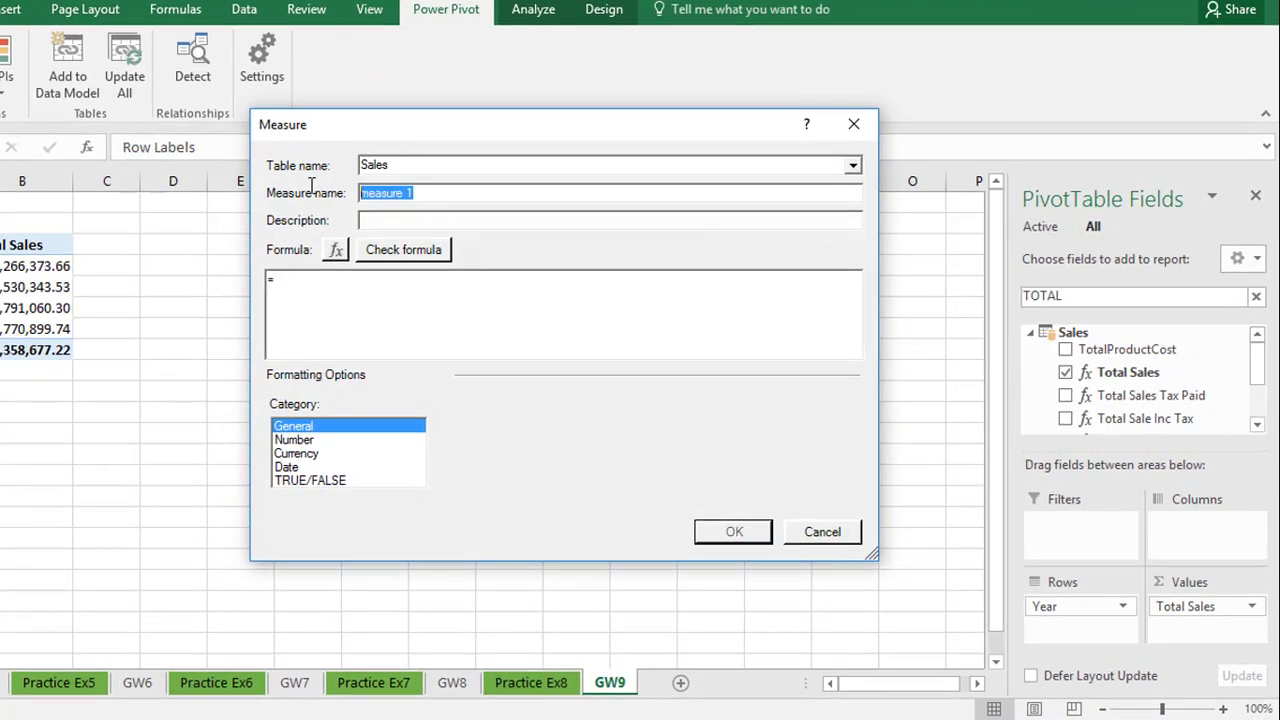
{"action": "type", "text": "2"}
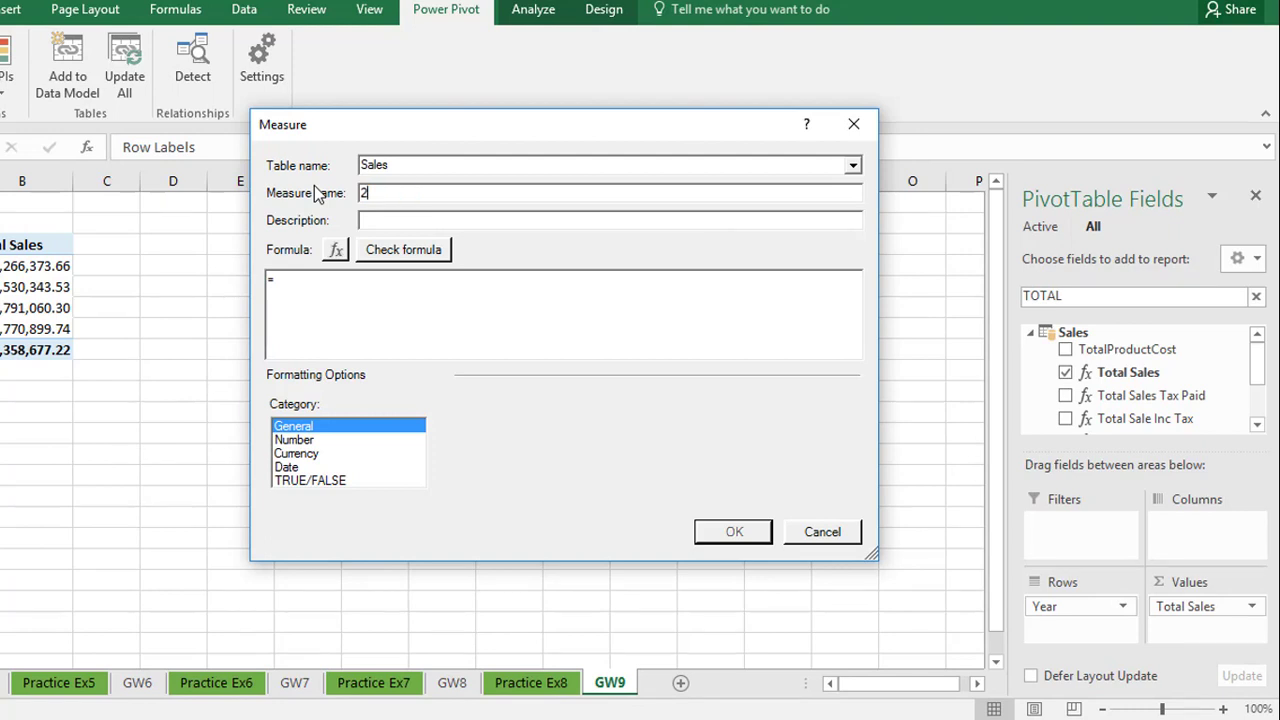
{"action": "type", "text": "003 Sales"}
Begin the measure formula with the CALCULATE function, using [Total Sales] as its expression
{"action": "left_click", "coordinate": [308, 284]}
{"action": "type", "text": "c"}
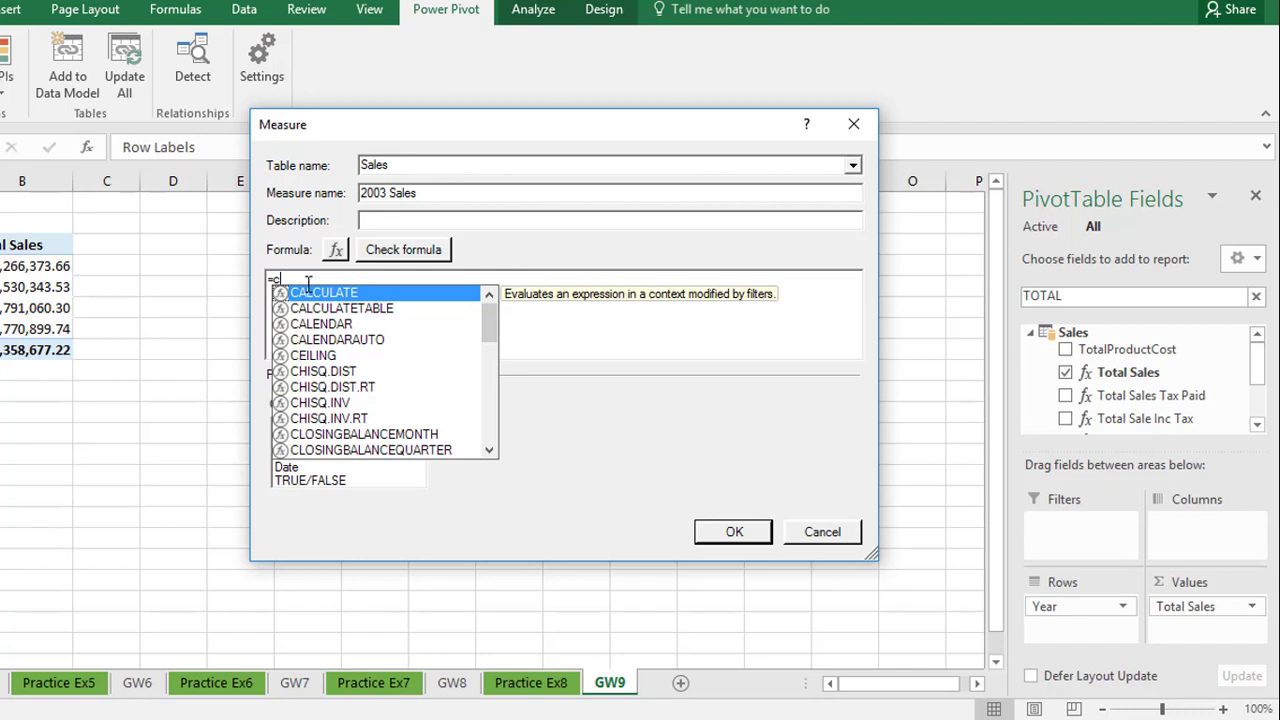
{"action": "key", "text": "Tab"}
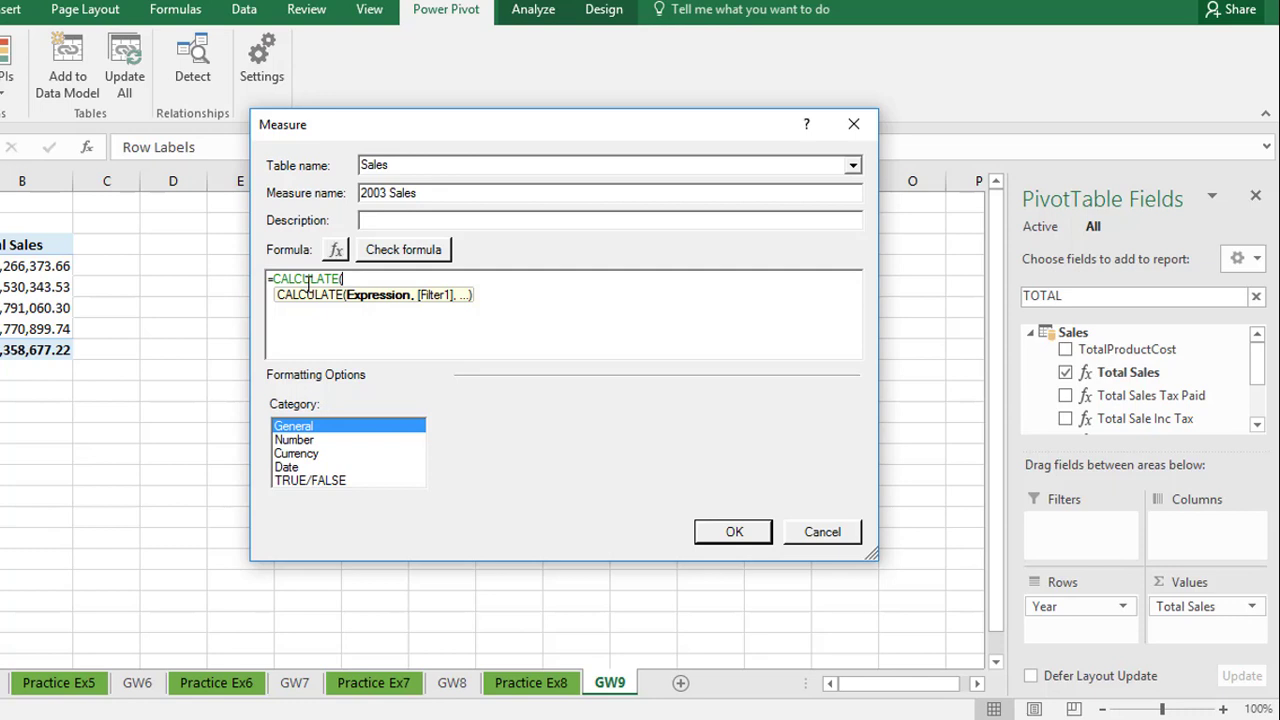
{"action": "type", "text": "totals"}
{"action": "key", "text": "BackSpace"}
{"action": "type", "text": "sale"}
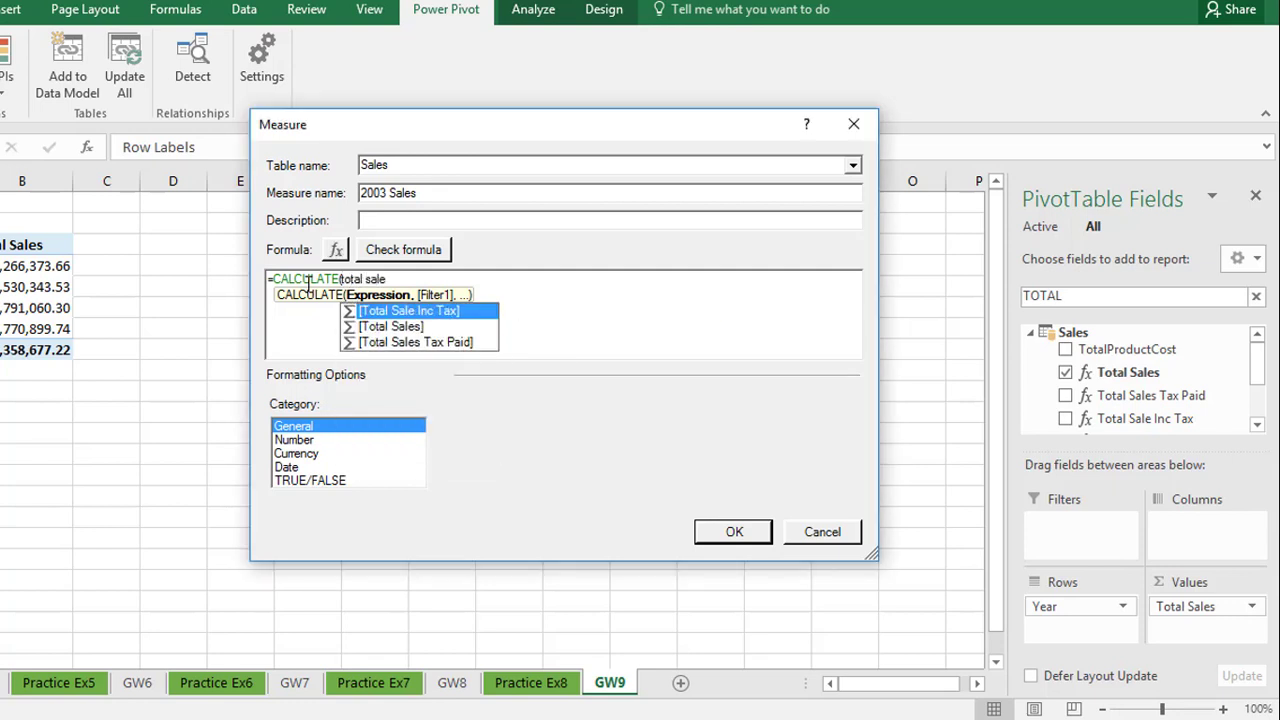
{"action": "key", "text": "Down"}
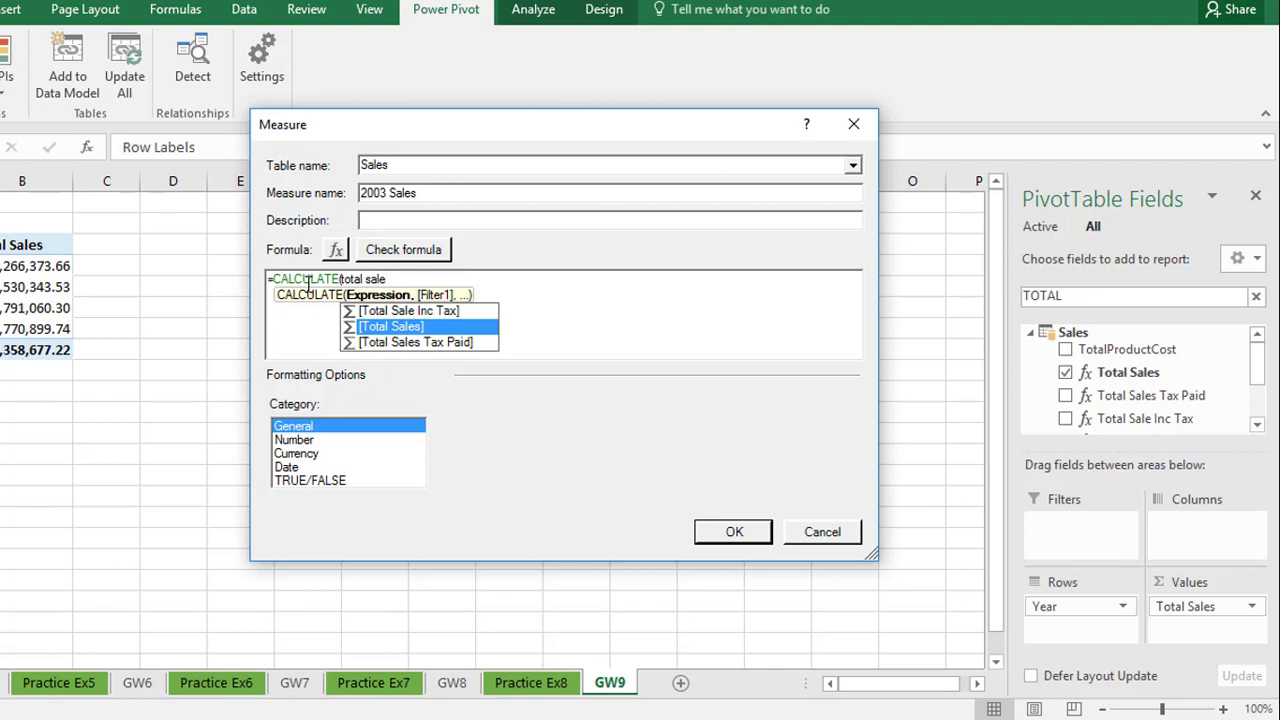
{"action": "key", "text": "Tab"}
{"action": "type", "text": ","}
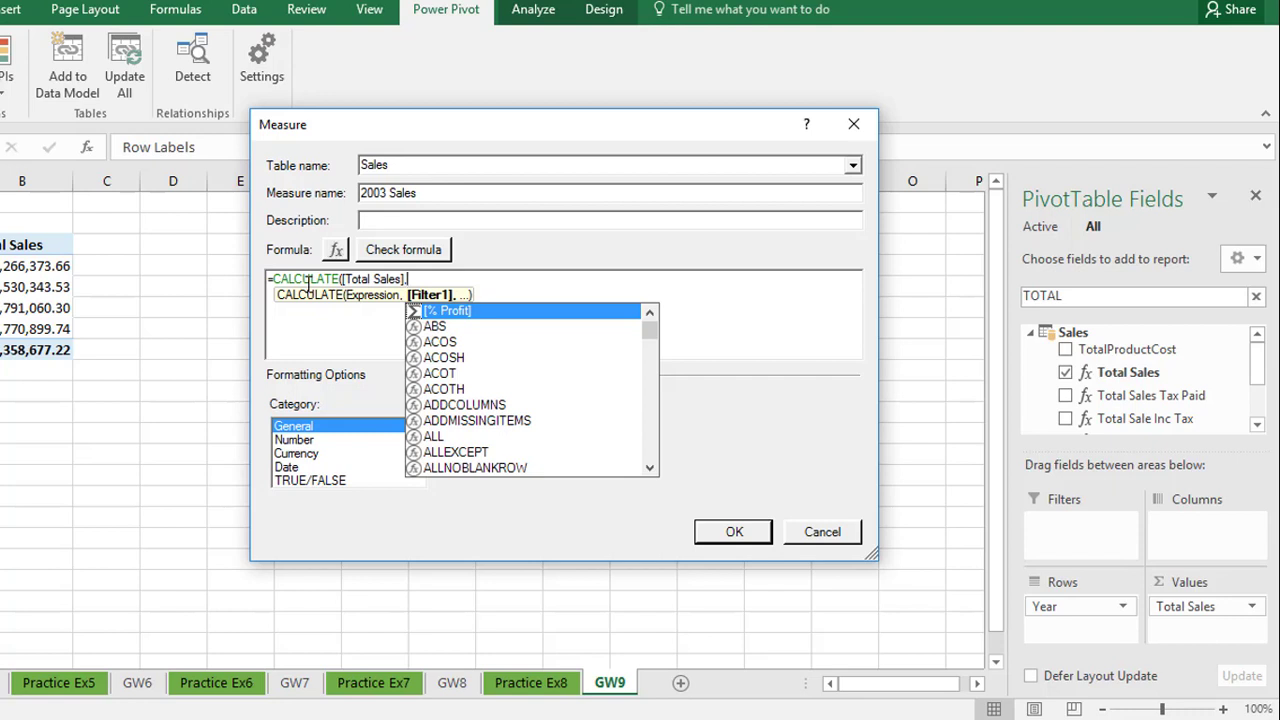
Complete the CALCULATE formula with the filter Sales[Year] = 2003 and close the bracket
{"action": "type", "text": "sale"}
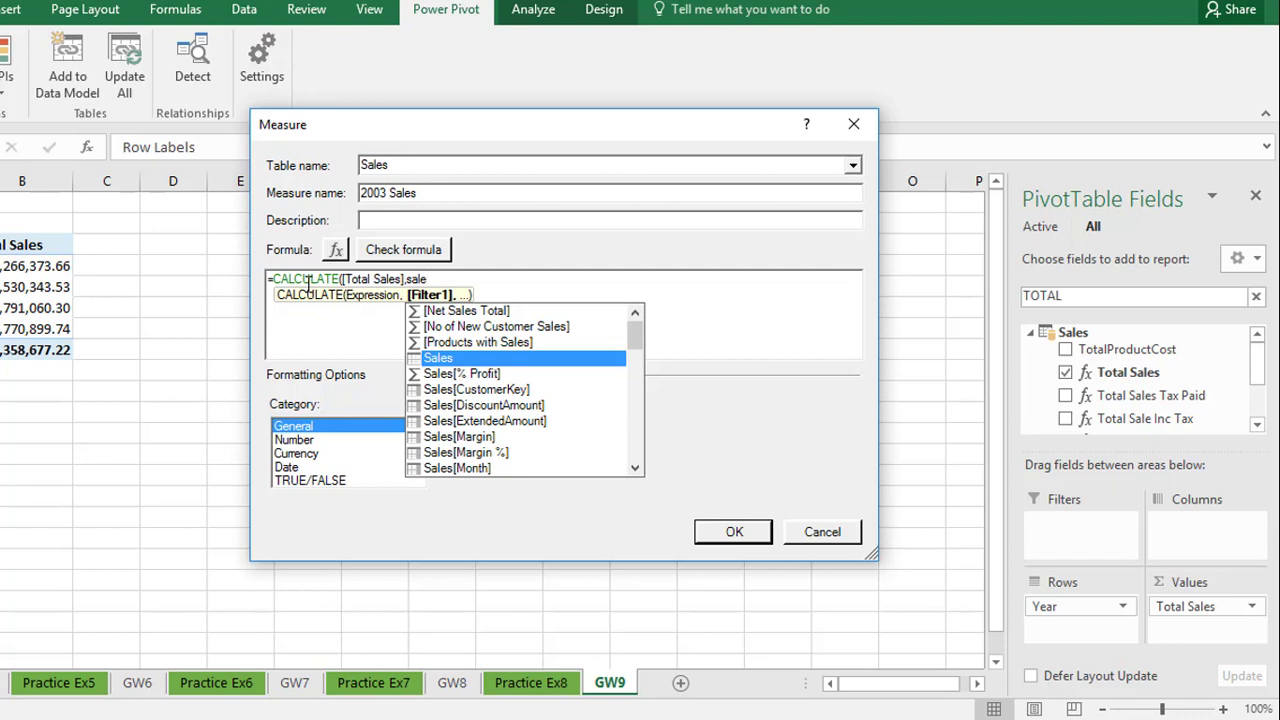
{"action": "left_click_drag", "start_coordinate": [633, 338], "coordinate": [633, 440]}
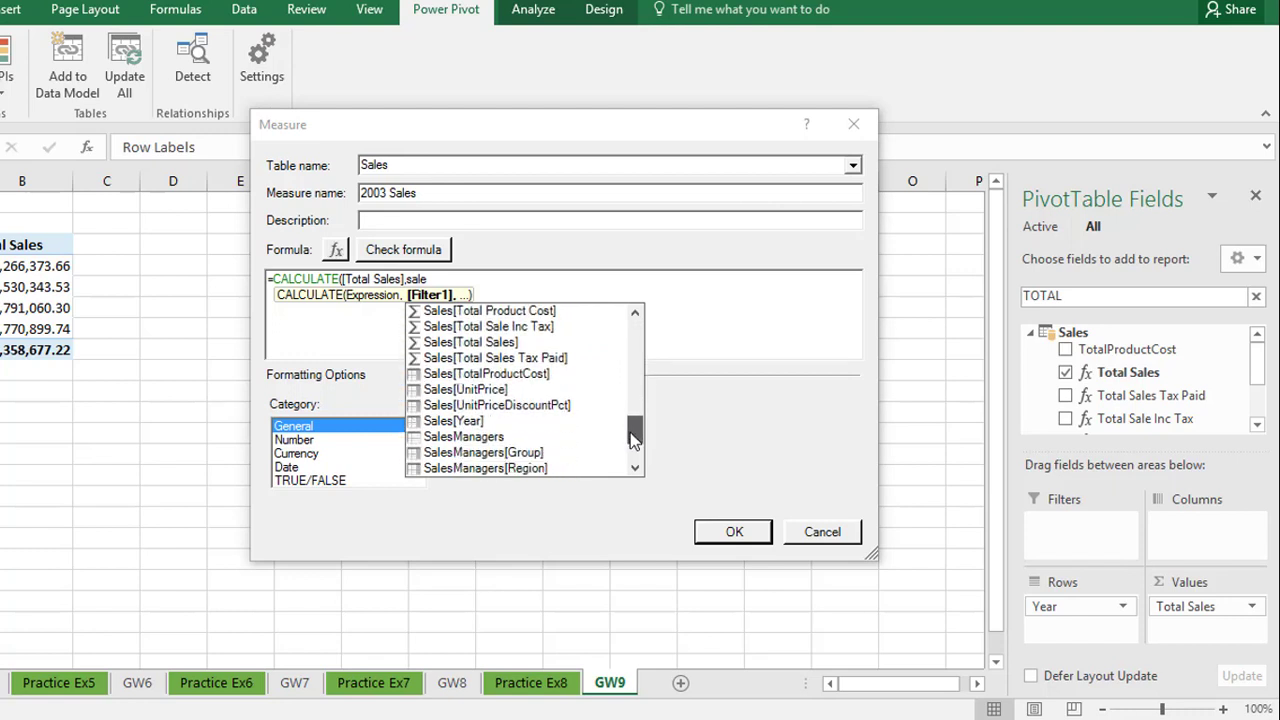
{"action": "left_click", "coordinate": [476, 426]}
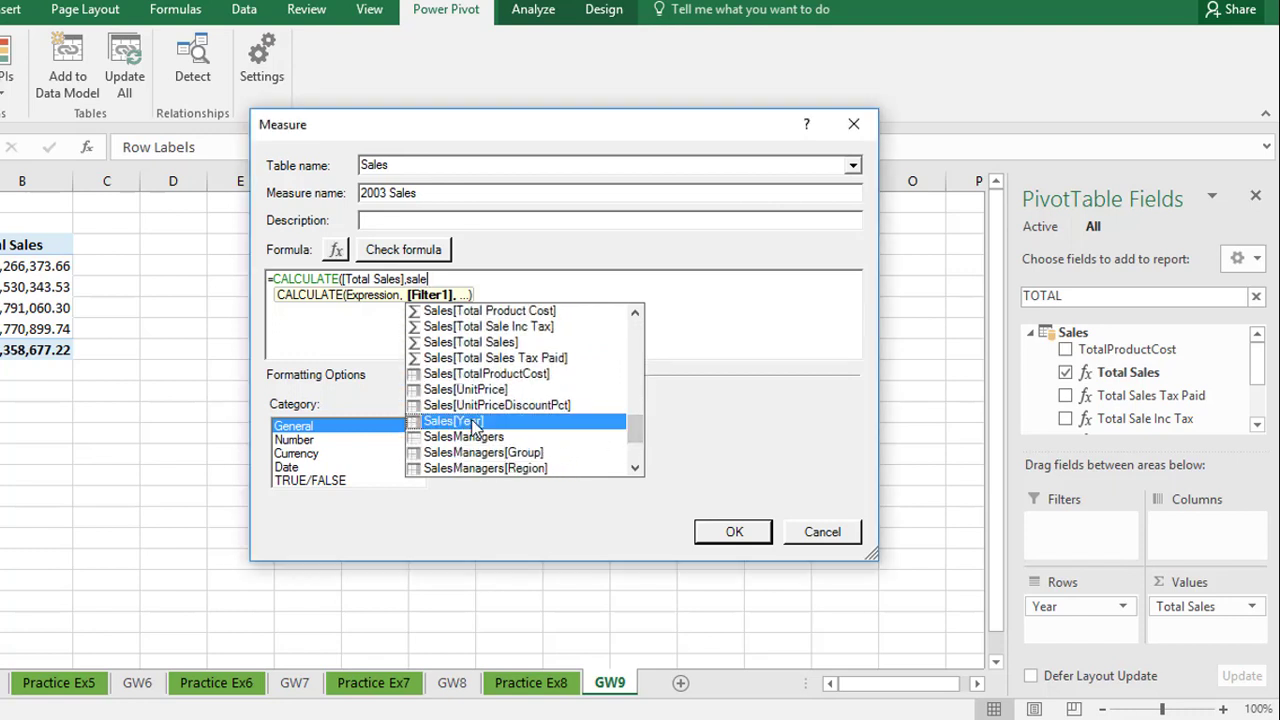
{"action": "double_click", "coordinate": [476, 426]}
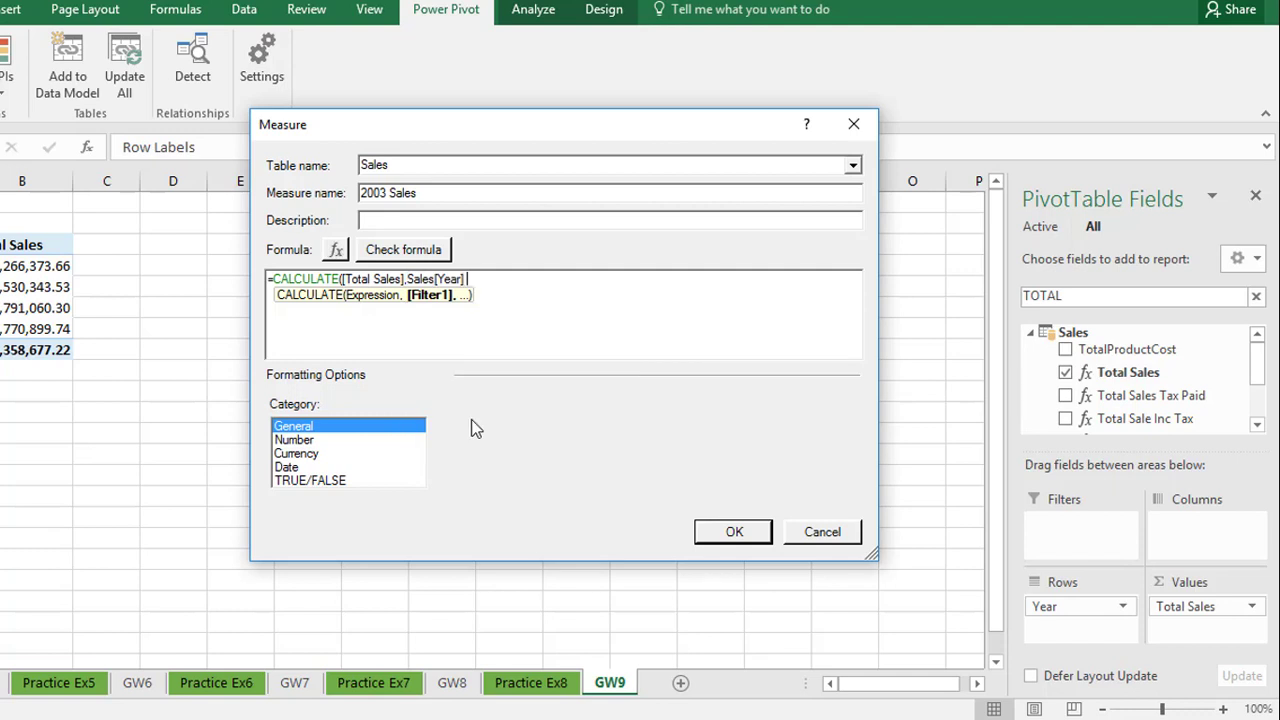
{"action": "type", "text": "= 2003"}
{"action": "type", "text": ")"}
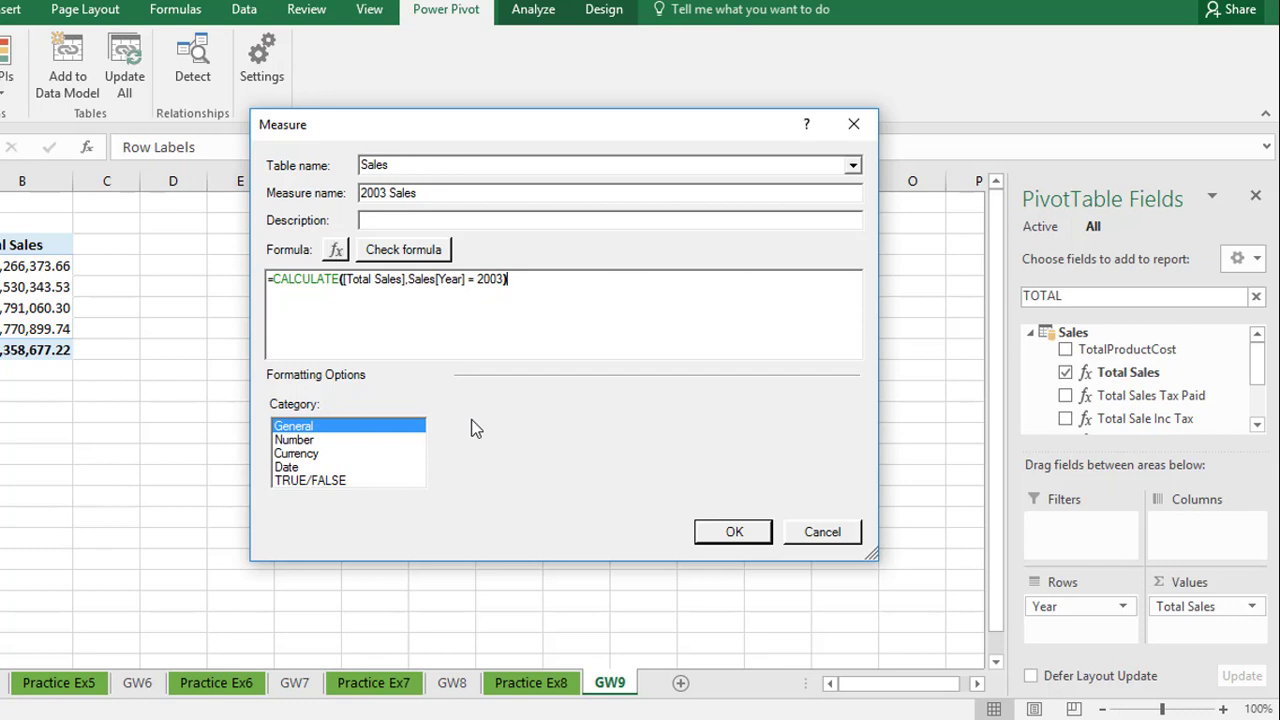
Format the measure as £ currency with 0 decimal places, check the formula and save the measure
{"action": "left_click", "coordinate": [306, 455]}
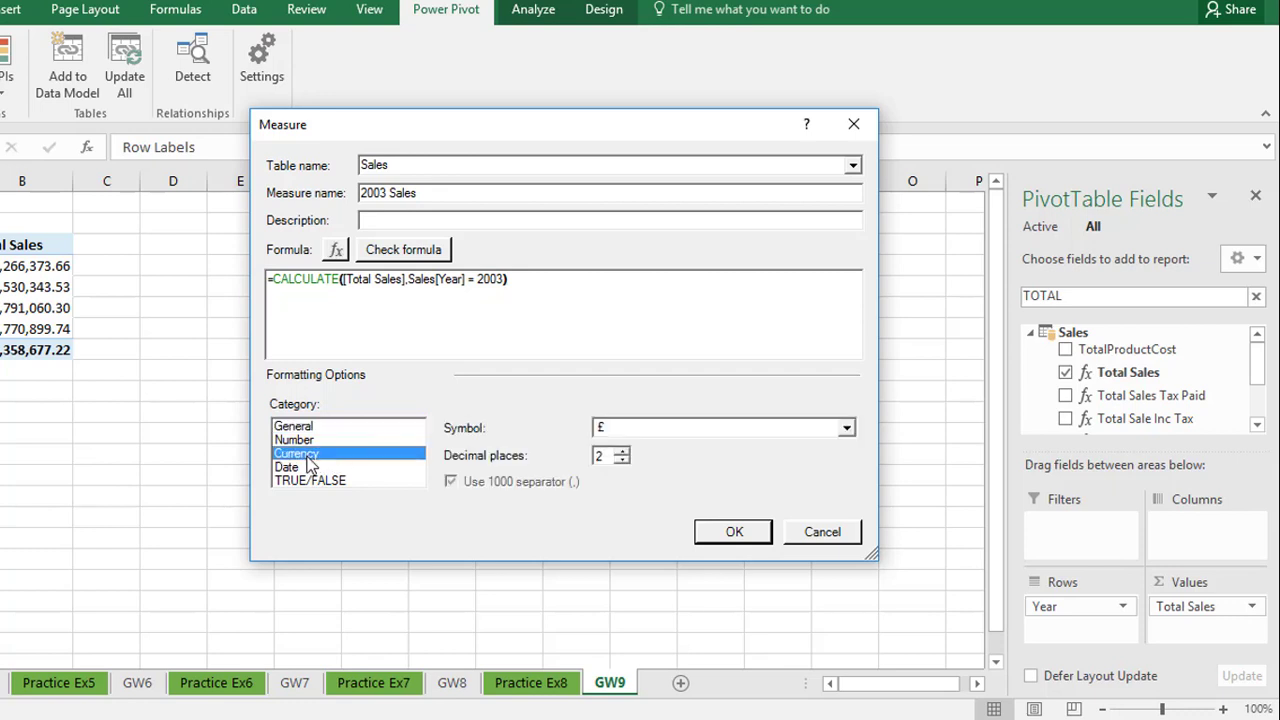
{"action": "double_click", "coordinate": [628, 462]}
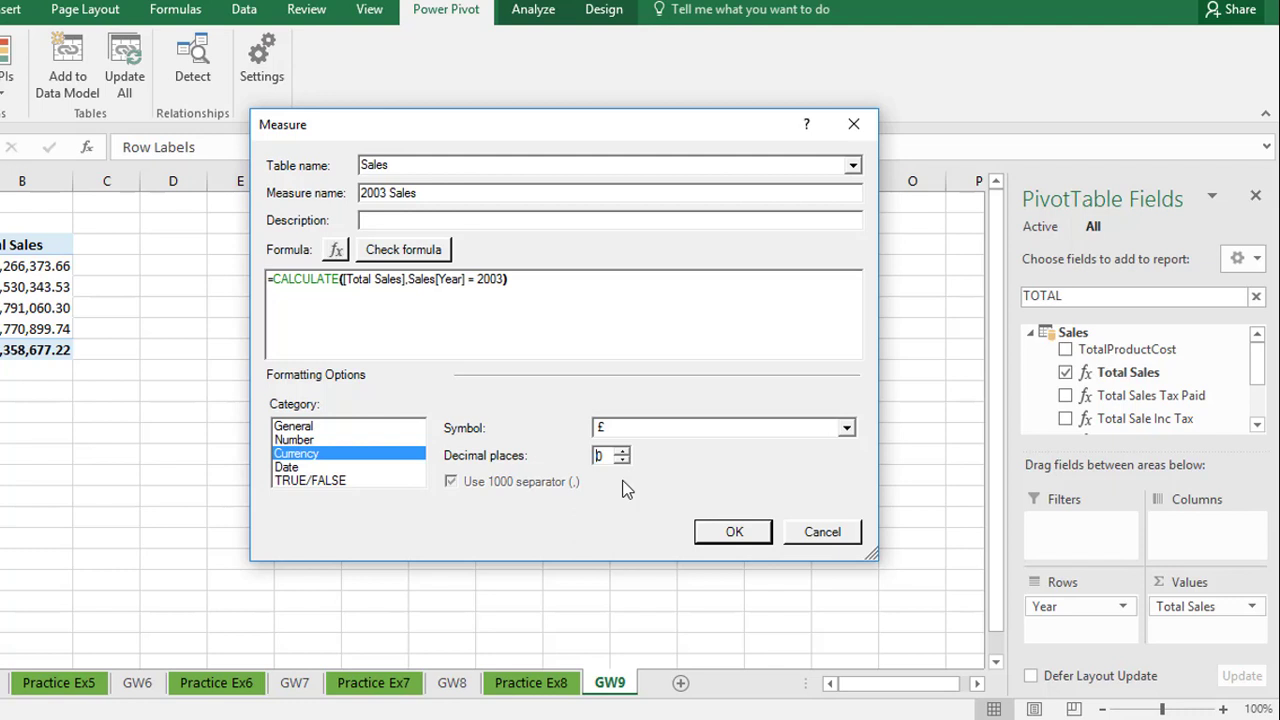
{"action": "left_click", "coordinate": [431, 253]}
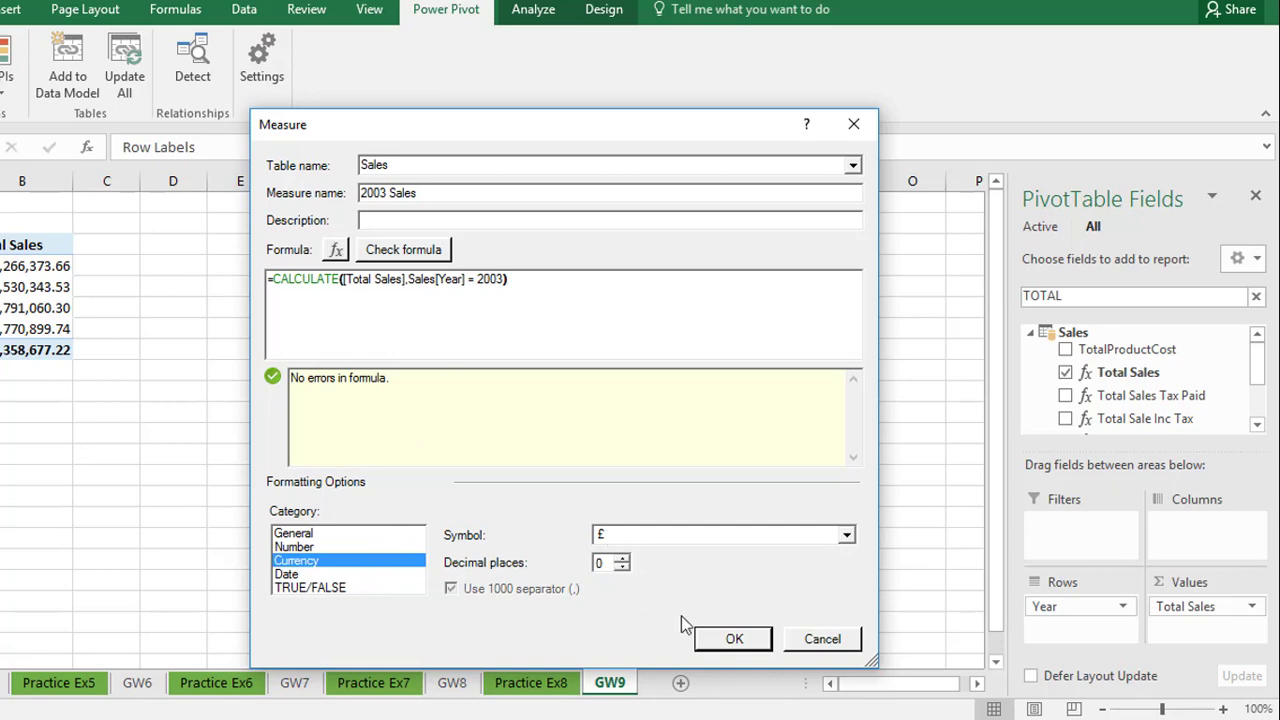
{"action": "left_click", "coordinate": [735, 641]}
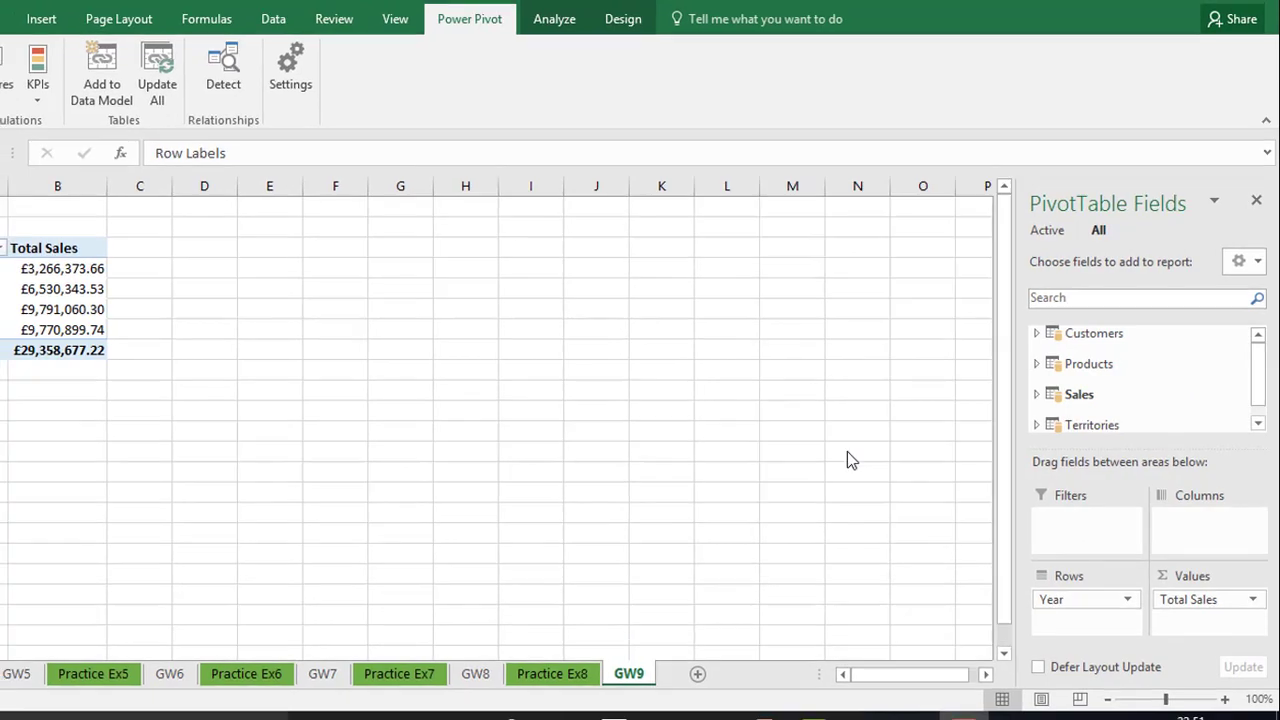
Add the 2003 Sales measure from the Sales table to the PivotTable values below Total Sales
{"action": "left_click", "coordinate": [1036, 394]}
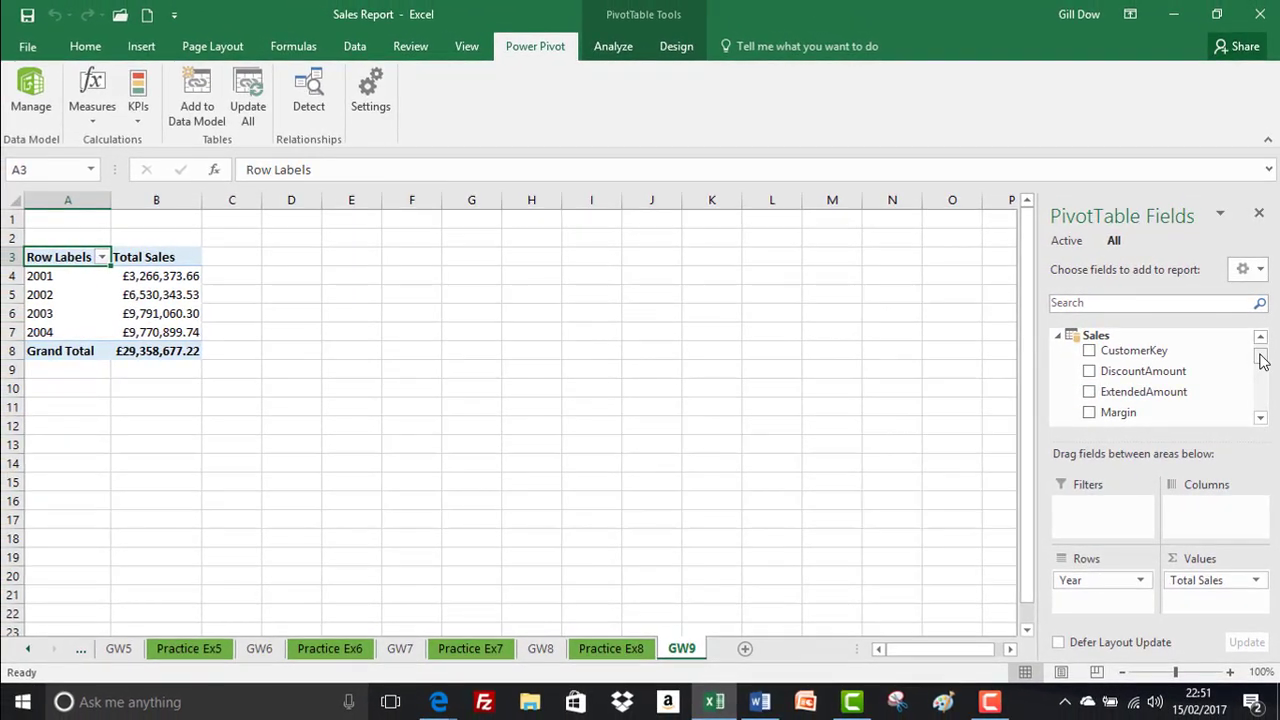
{"action": "left_click_drag", "start_coordinate": [1260, 352], "coordinate": [1259, 408]}
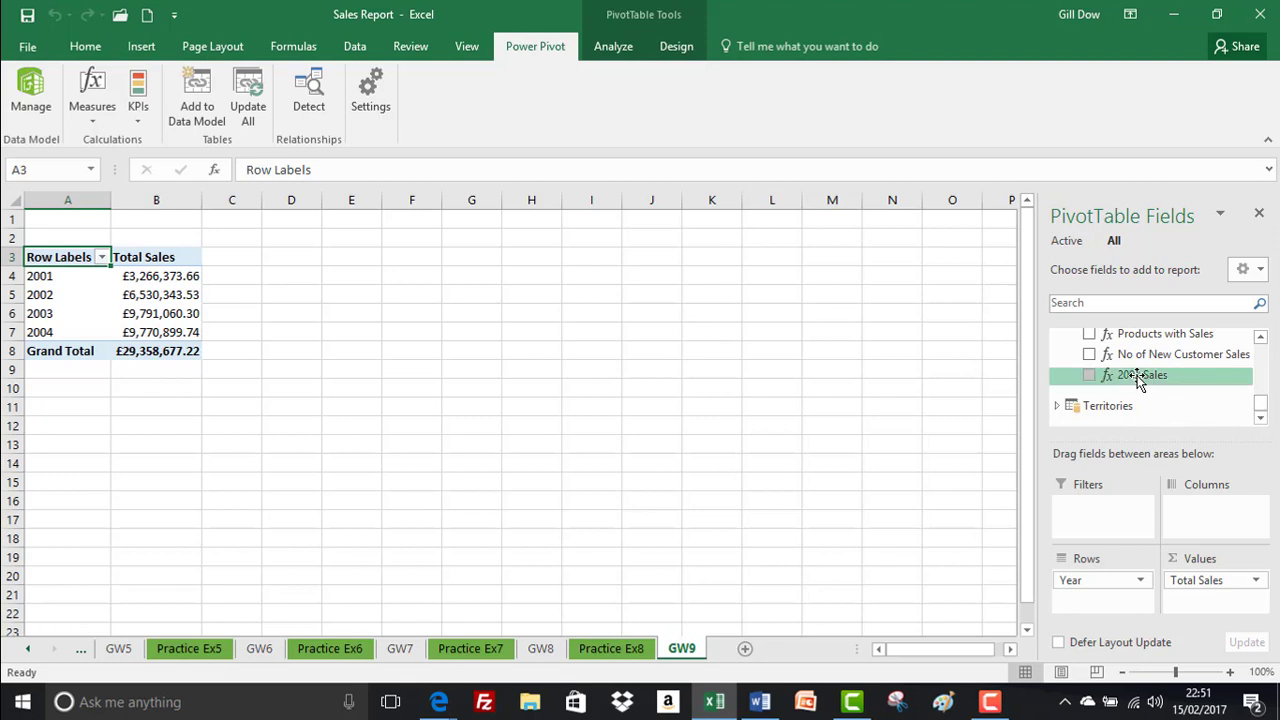
{"action": "left_click_drag", "start_coordinate": [1137, 376], "coordinate": [1180, 600]}
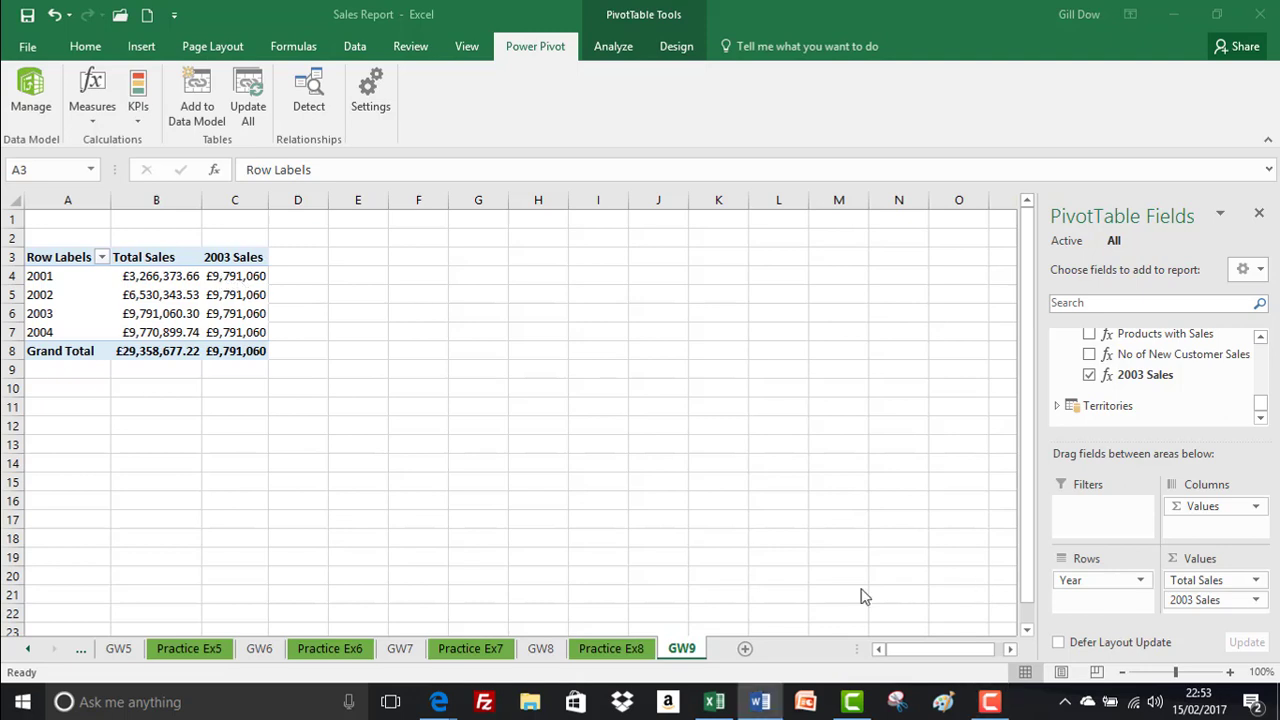
Find the Month field of the Sales table and add it to the PivotTable rows below Year
{"action": "left_click", "coordinate": [231, 300]}
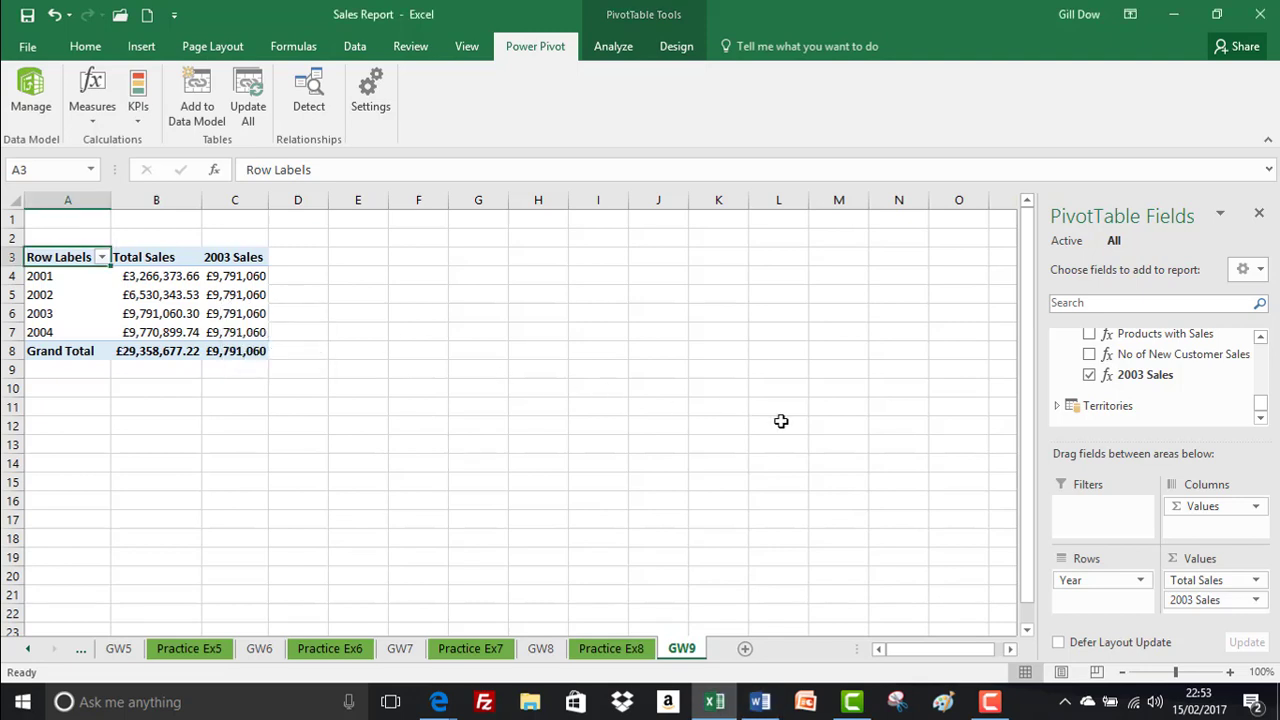
{"action": "left_click", "coordinate": [1103, 305]}
{"action": "type", "text": "month"}
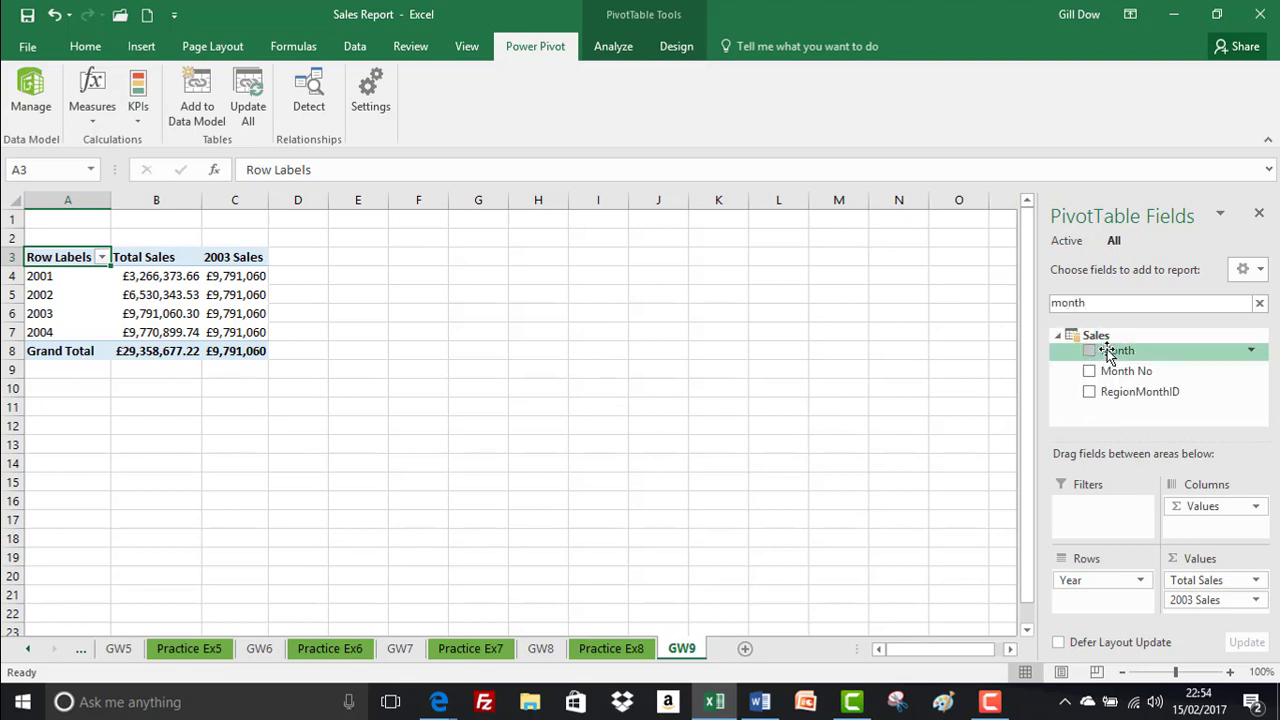
{"action": "left_click_drag", "start_coordinate": [1108, 355], "coordinate": [1090, 605]}
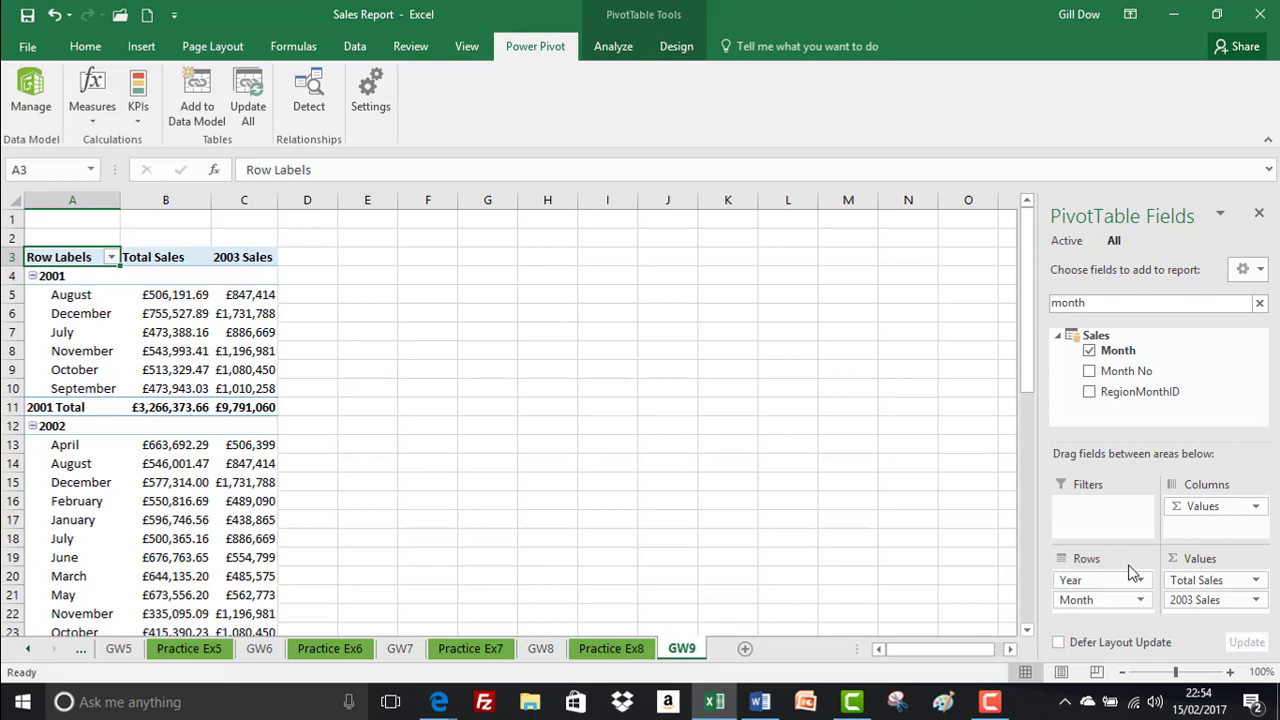
Open the Power Pivot data model and set the Sales table's Month column to sort by Month No
{"action": "left_click", "coordinate": [33, 88]}
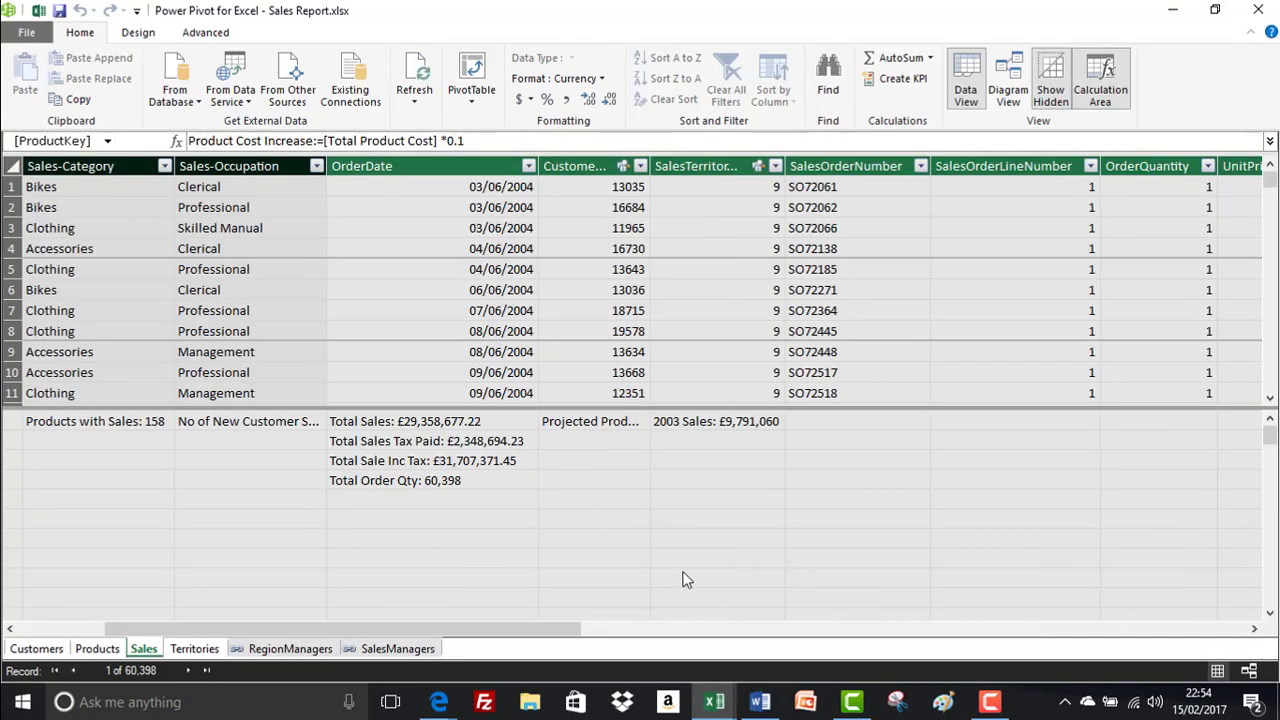
{"action": "left_click_drag", "start_coordinate": [543, 631], "coordinate": [890, 633]}
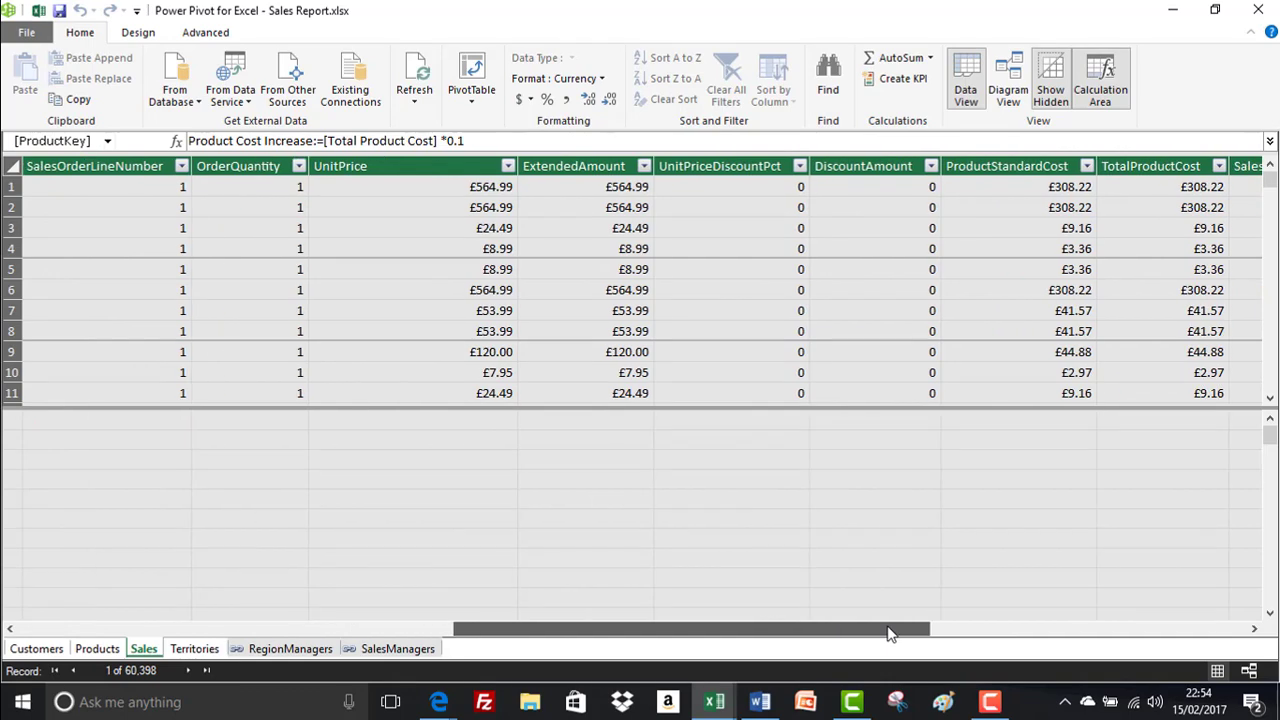
{"action": "left_click_drag", "start_coordinate": [762, 630], "coordinate": [943, 630]}
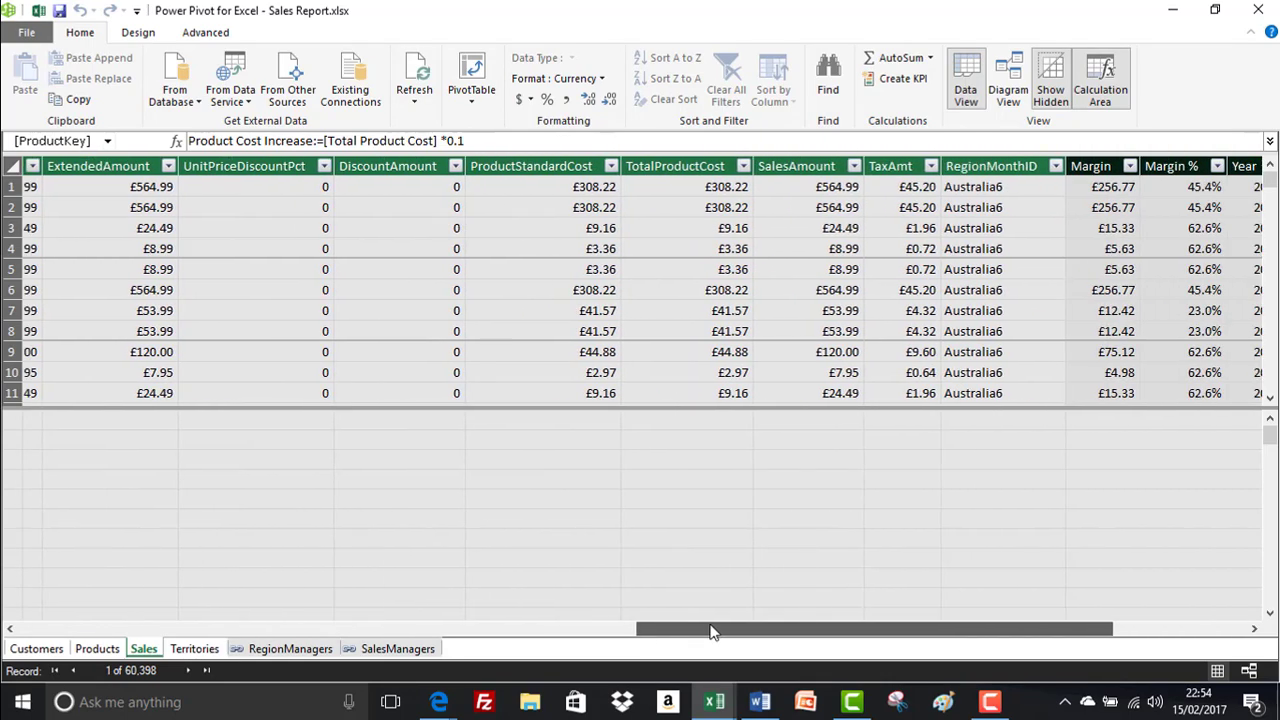
{"action": "left_click_drag", "start_coordinate": [712, 632], "coordinate": [838, 635]}
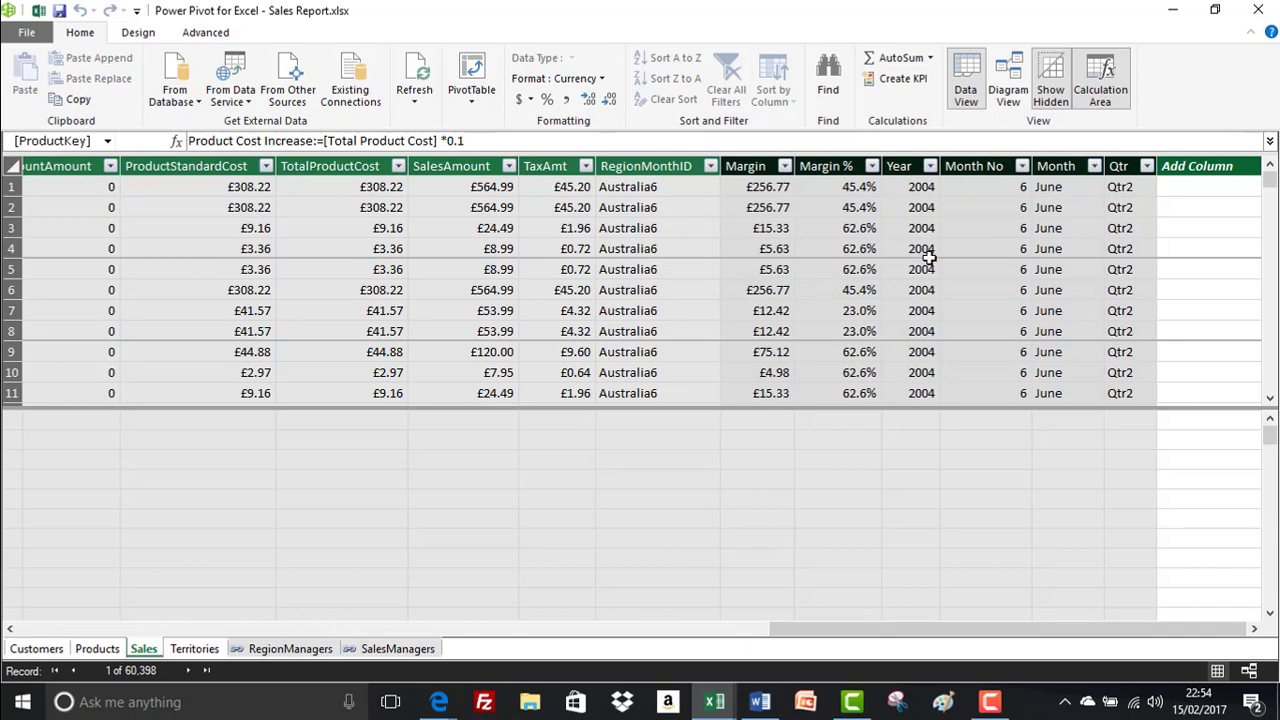
{"action": "left_click", "coordinate": [1059, 166]}
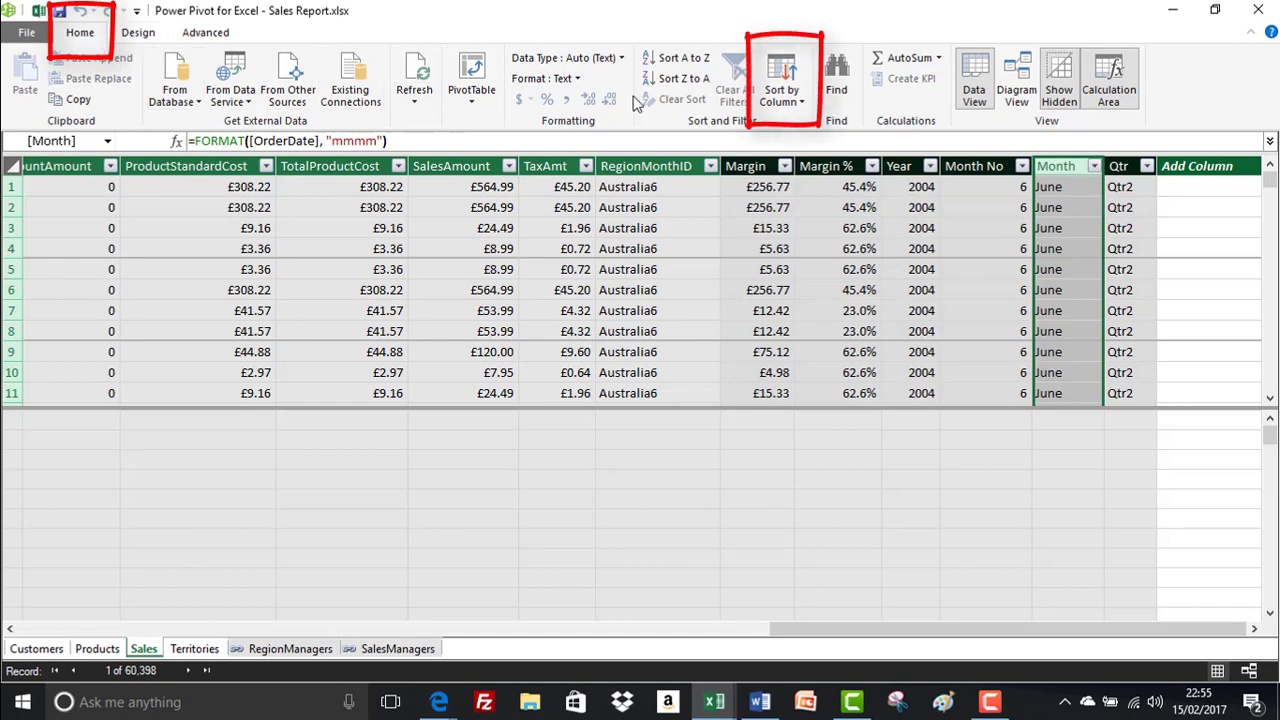
{"action": "left_click", "coordinate": [800, 105]}
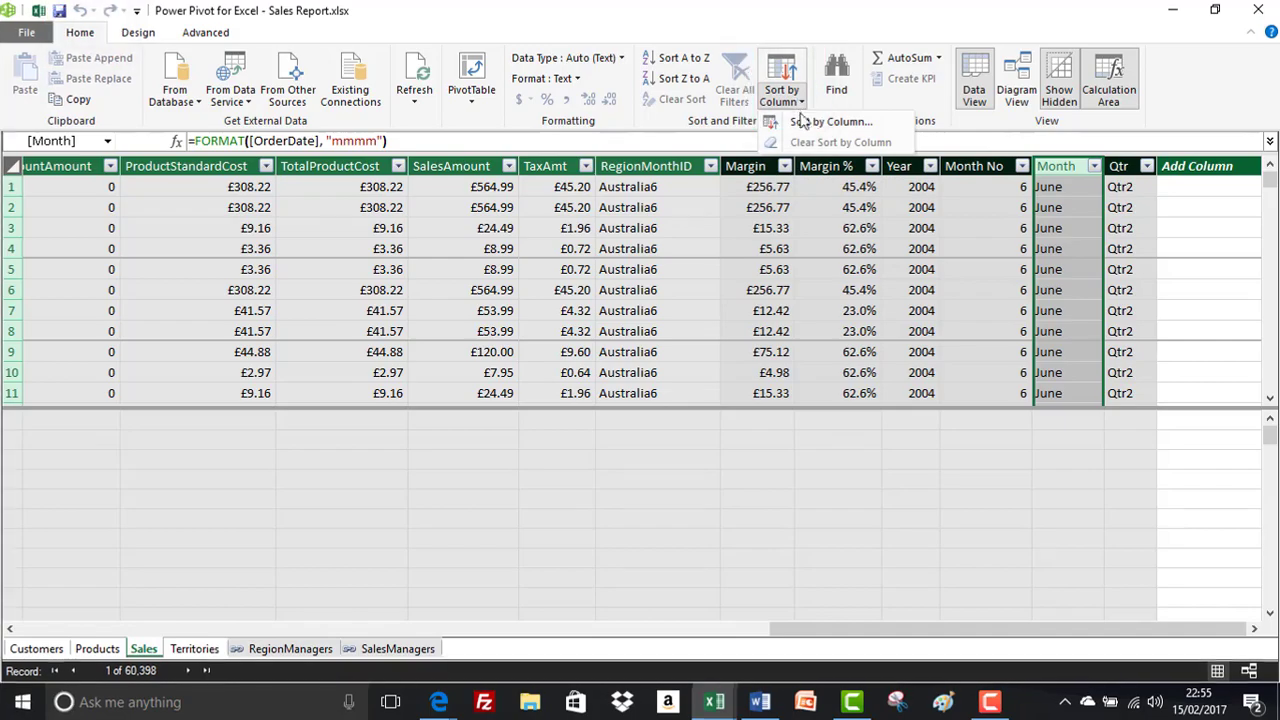
{"action": "left_click", "coordinate": [830, 123]}
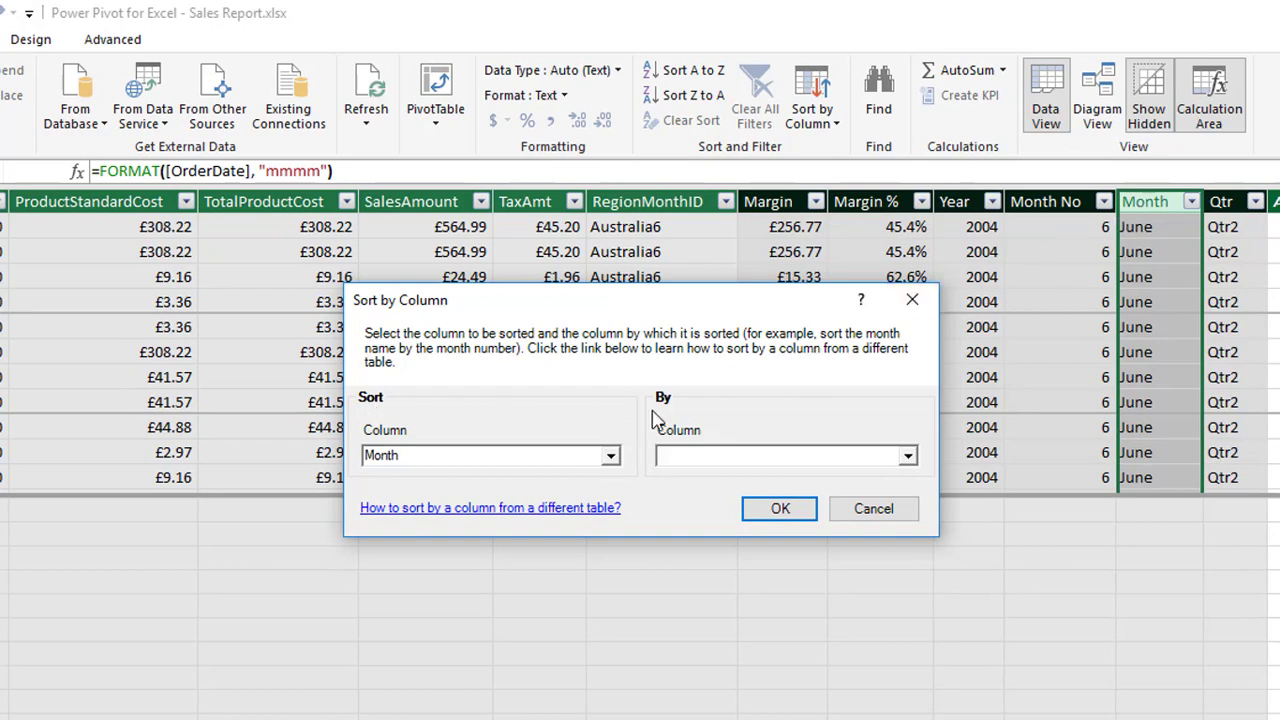
{"action": "left_click", "coordinate": [907, 456]}
{"action": "left_click_drag", "start_coordinate": [908, 495], "coordinate": [921, 559]}
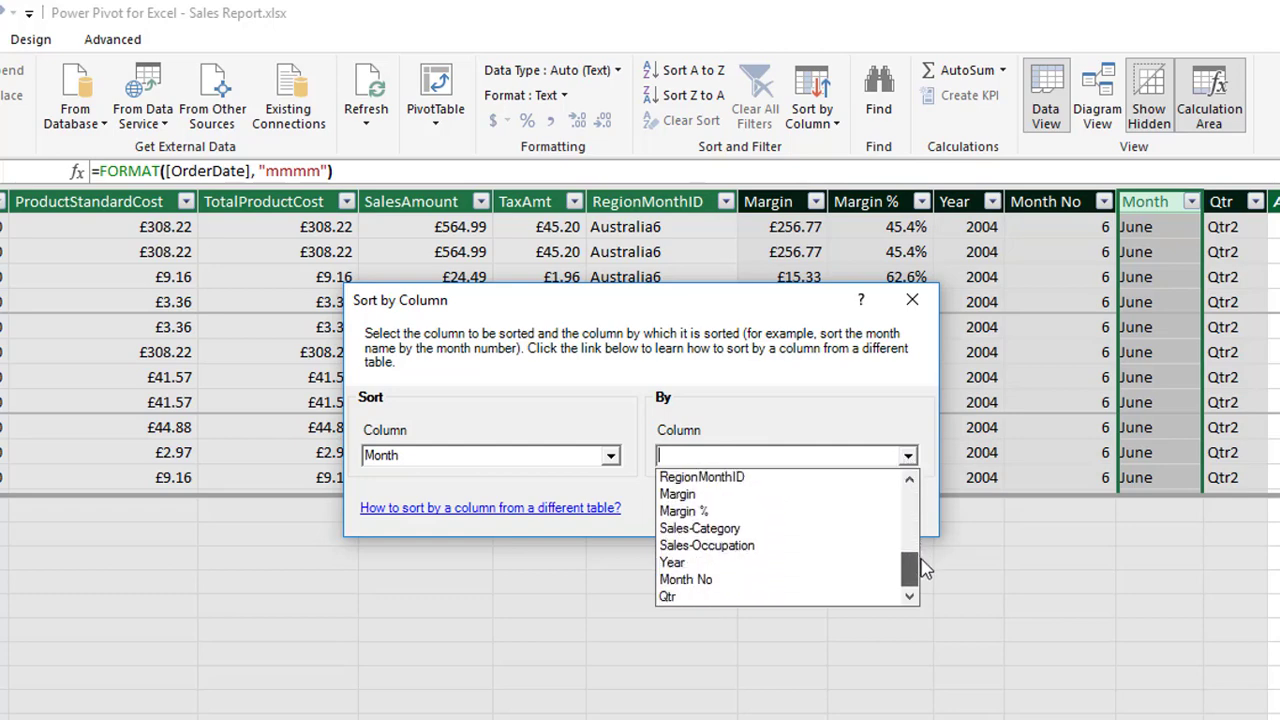
{"action": "left_click", "coordinate": [737, 582]}
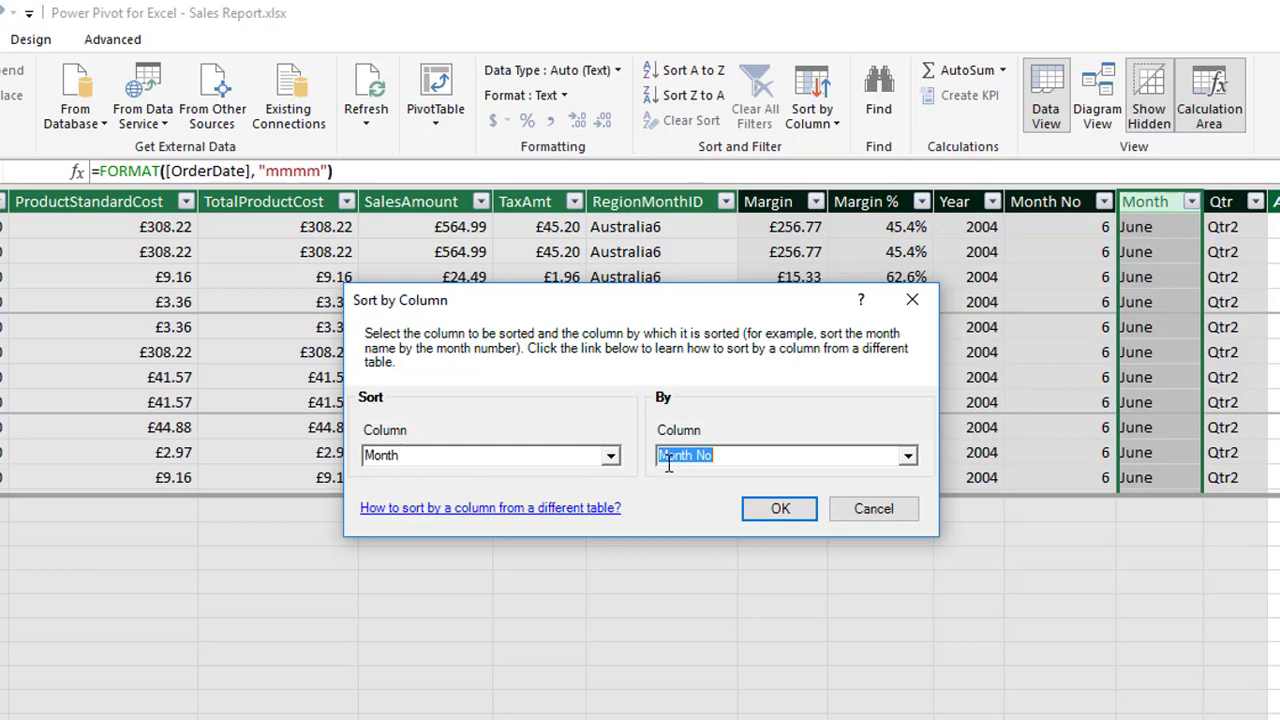
{"action": "left_click", "coordinate": [772, 509]}
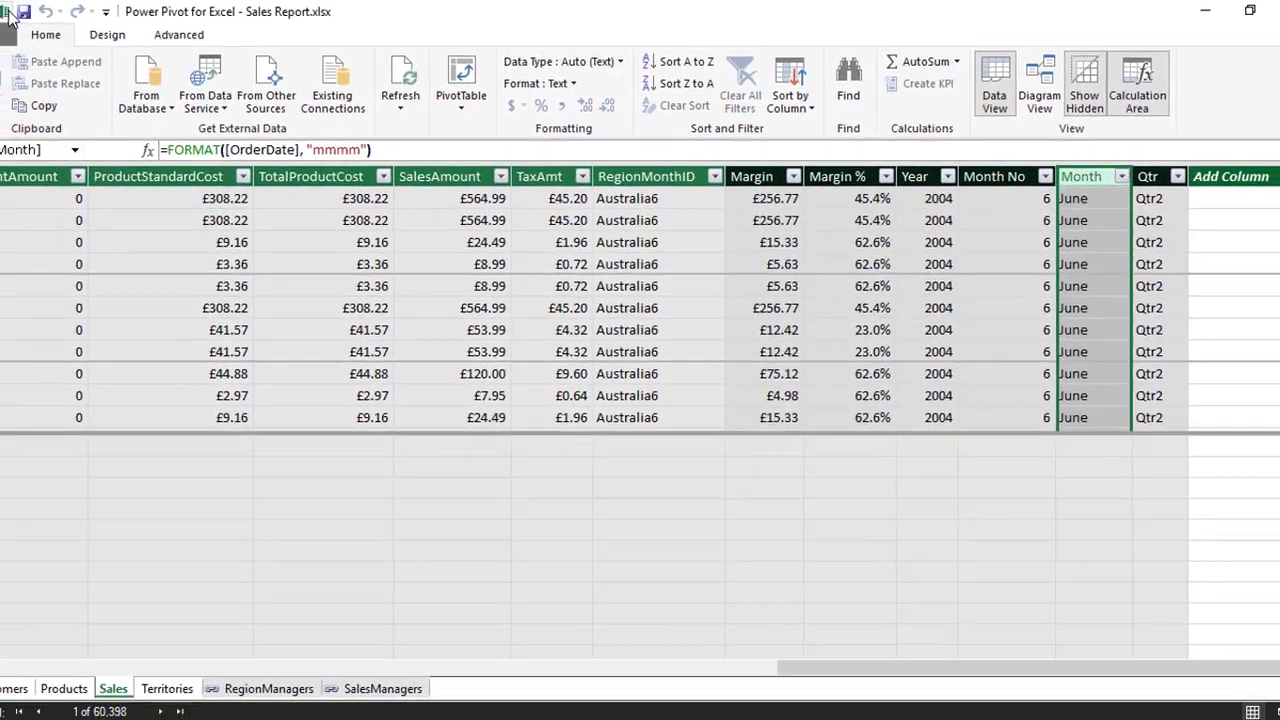
Switch back to the Excel workbook and check the order of the 2001 months in the PivotTable
{"action": "left_click", "coordinate": [42, 13]}
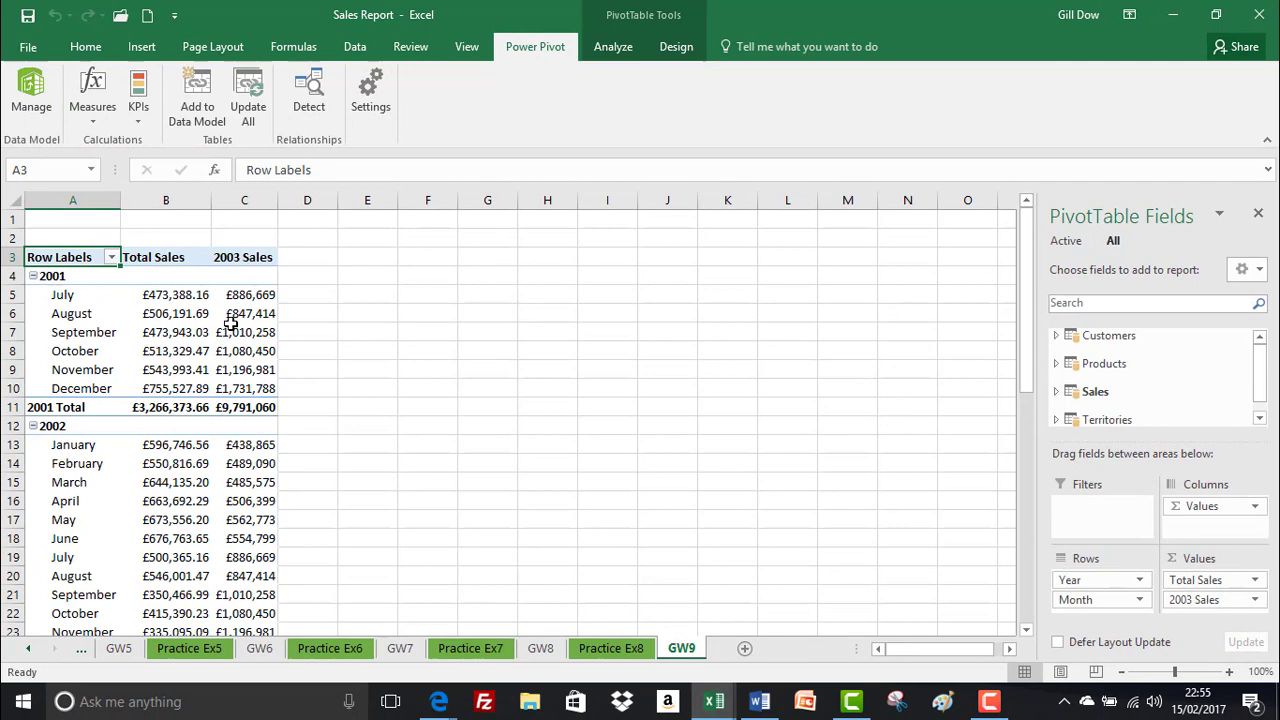
{"action": "left_click", "coordinate": [82, 298]}
{"action": "left_click_drag", "start_coordinate": [82, 311], "coordinate": [95, 388]}
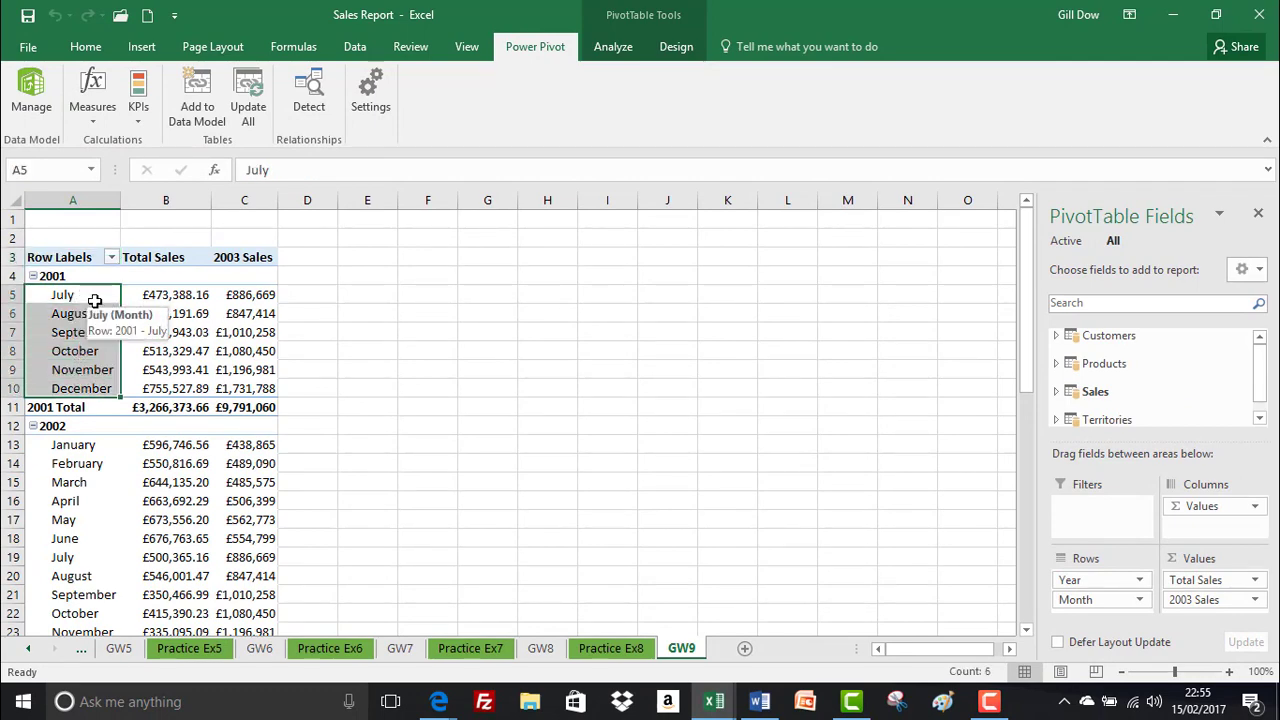
{"action": "key", "text": "Down"}
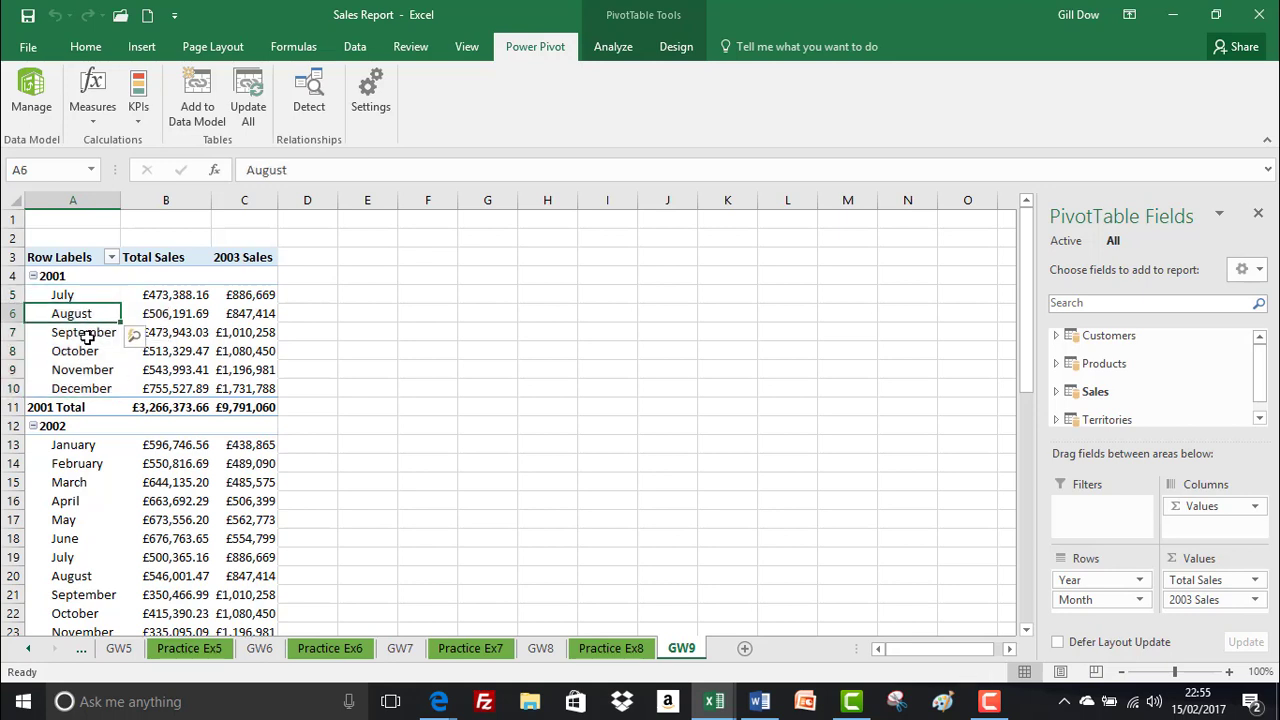
{"action": "key", "text": "Down"}
{"action": "left_click", "coordinate": [87, 300]}
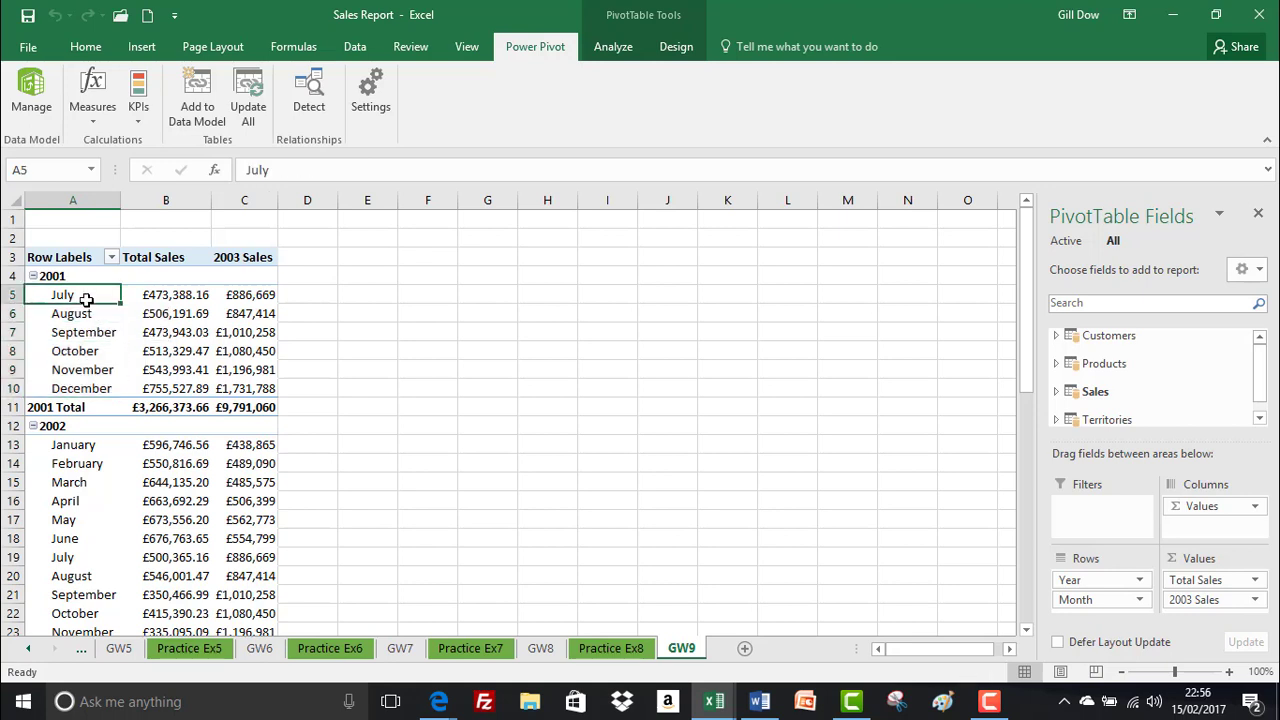
{"action": "left_click", "coordinate": [94, 314]}
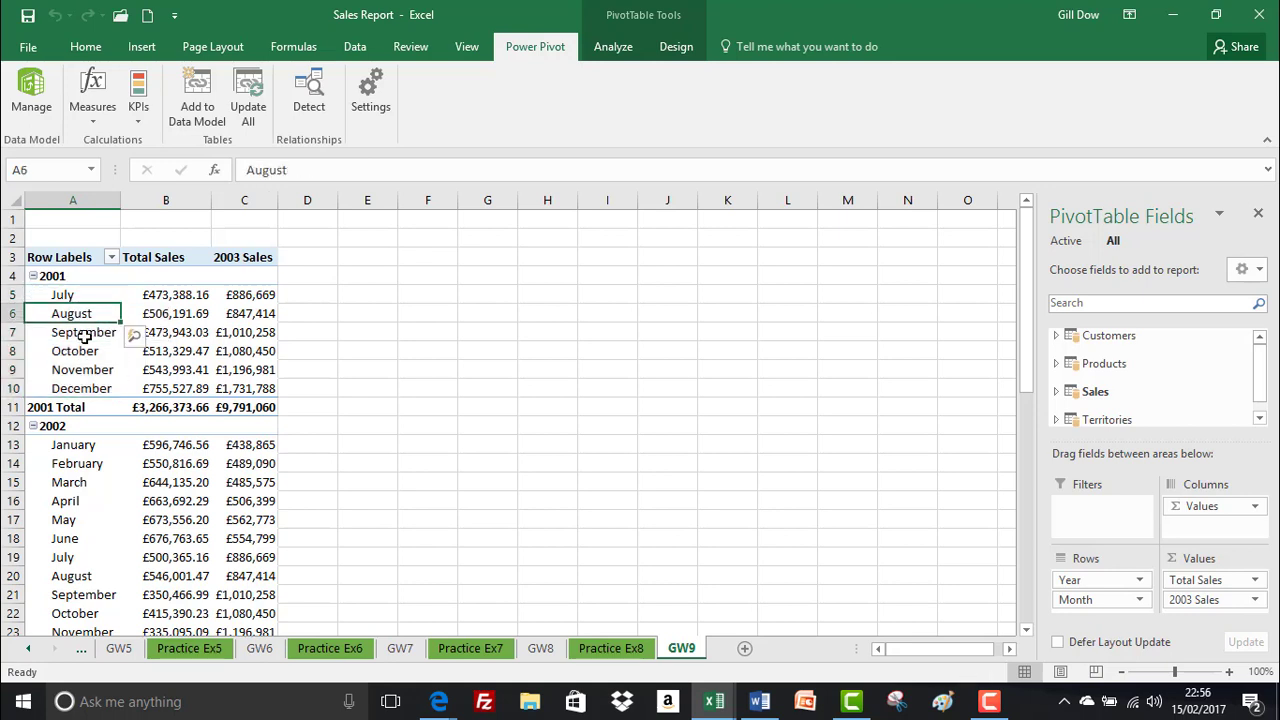
{"action": "left_click", "coordinate": [96, 333]}
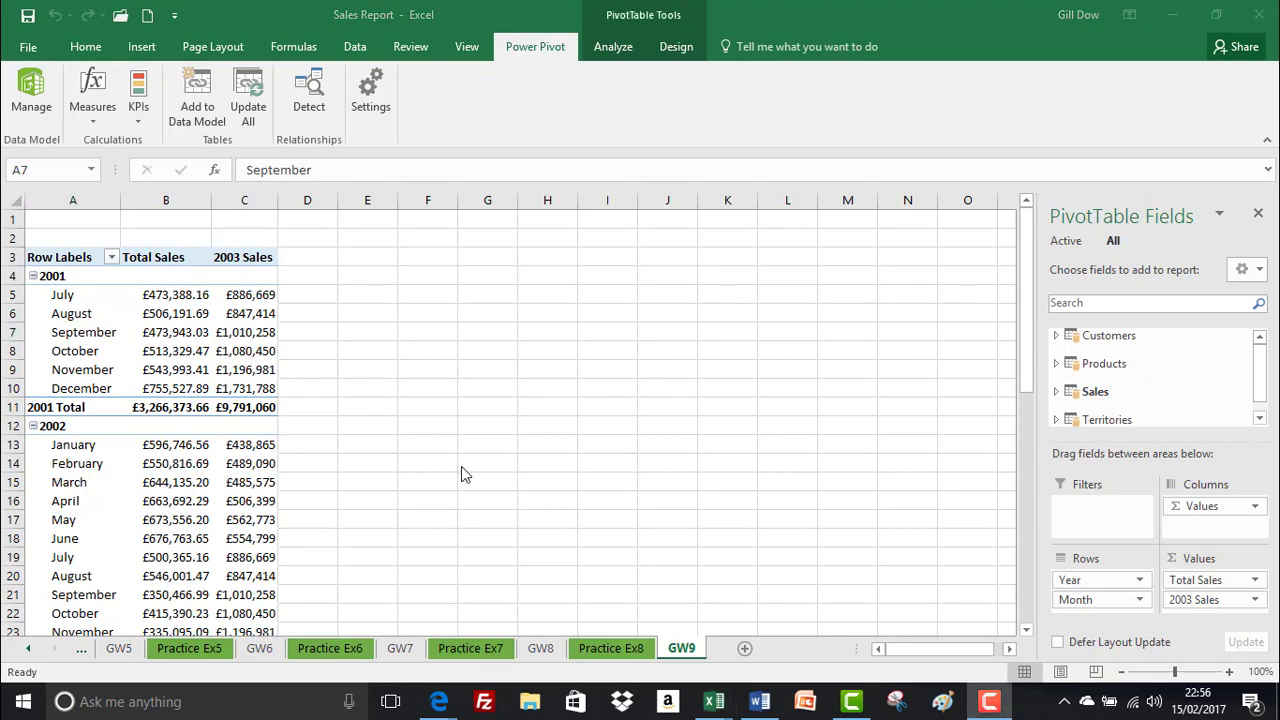
On sheet Practice Ex8, check the month order under 2001 Qtr3 and widen column B to fit the month names
{"action": "left_click", "coordinate": [600, 648]}
{"action": "left_click_drag", "start_coordinate": [180, 418], "coordinate": [178, 436]}
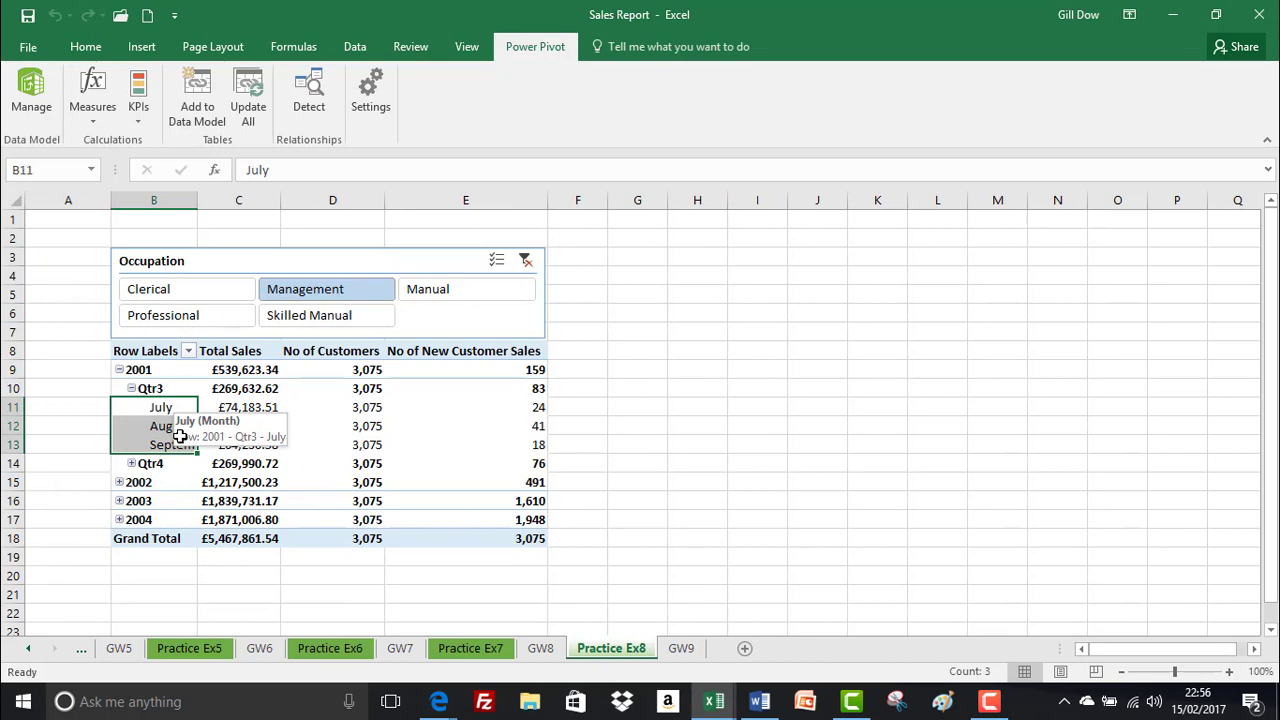
{"action": "left_click", "coordinate": [180, 408]}
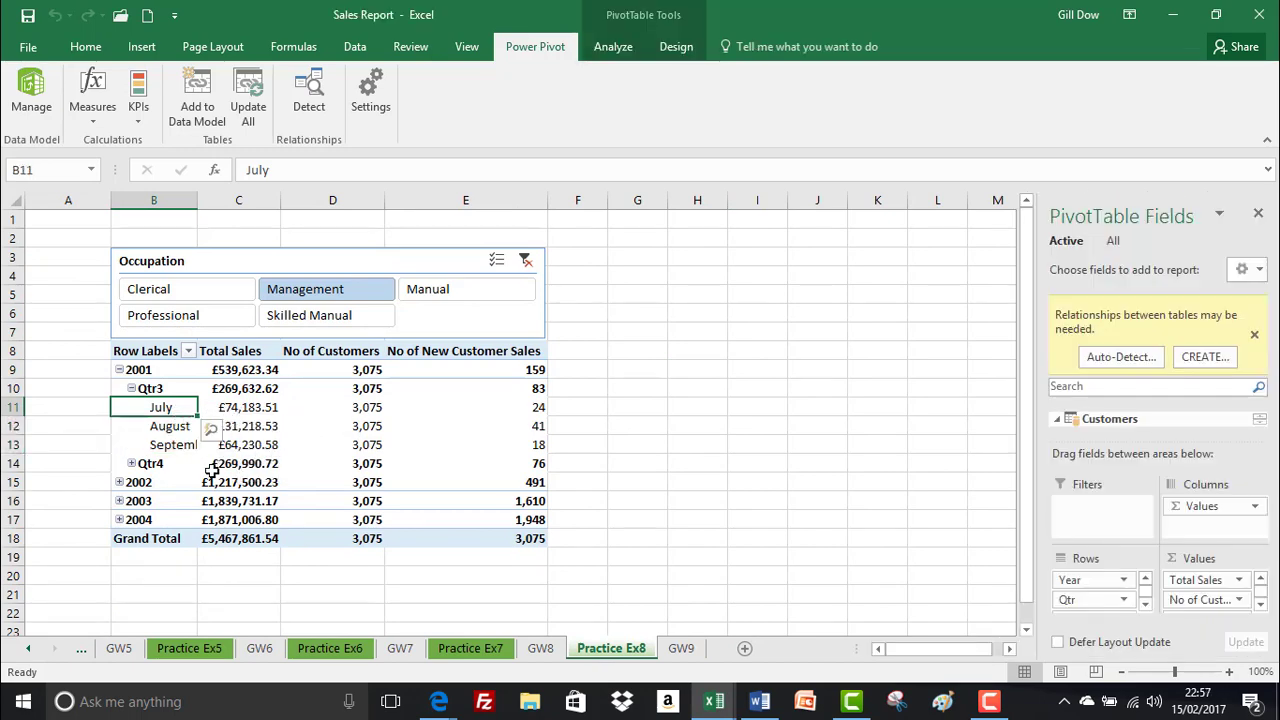
{"action": "left_click_drag", "start_coordinate": [197, 201], "coordinate": [257, 210]}
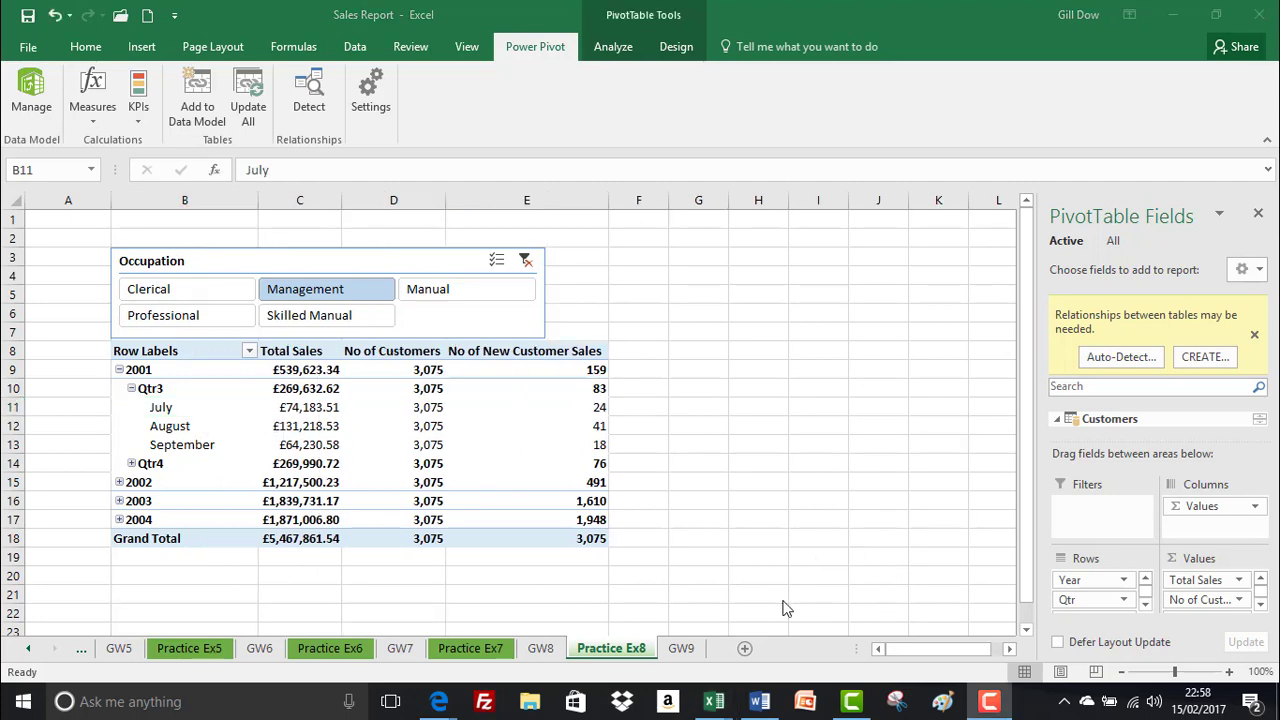
Return to sheet GW9 and look through the PivotTable's Total Sales and 2003 Sales by month
{"action": "left_click", "coordinate": [689, 646]}
{"action": "left_click", "coordinate": [689, 649]}
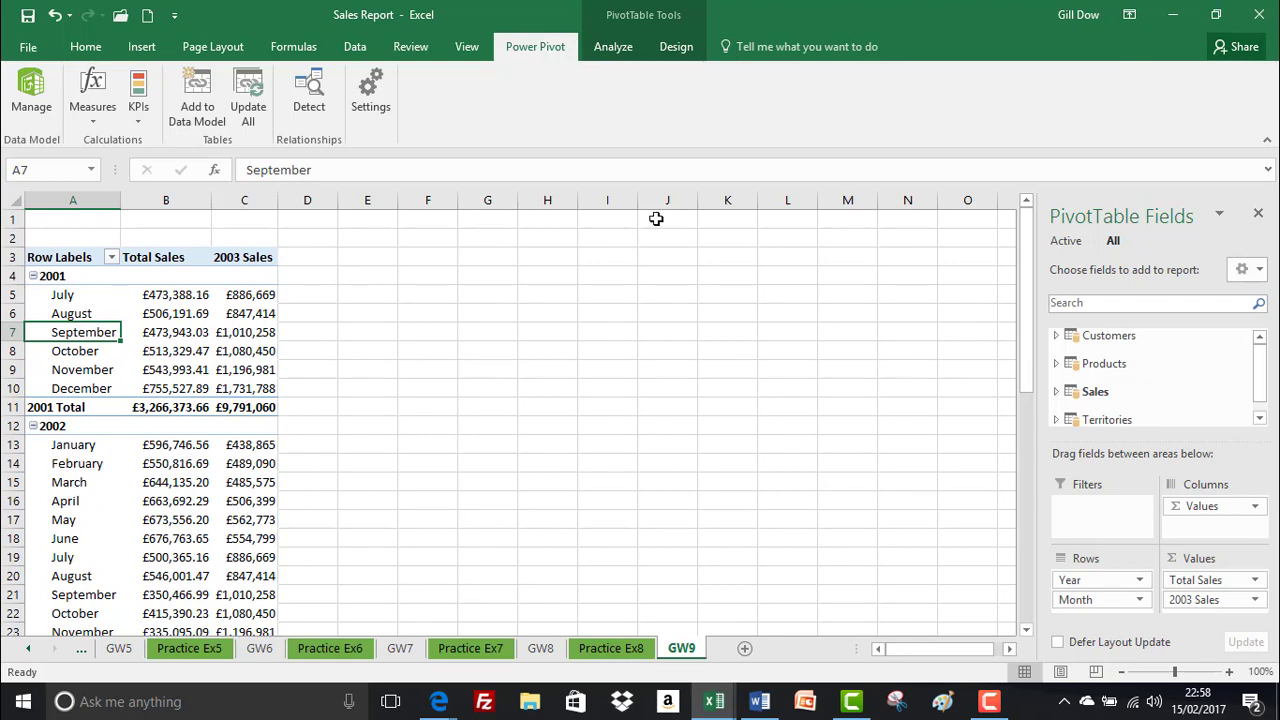
{"action": "scroll", "coordinate": [491, 289], "scroll_direction": "down", "scroll_amount": 1}
{"action": "scroll", "coordinate": [493, 291], "scroll_direction": "up", "scroll_amount": 1}
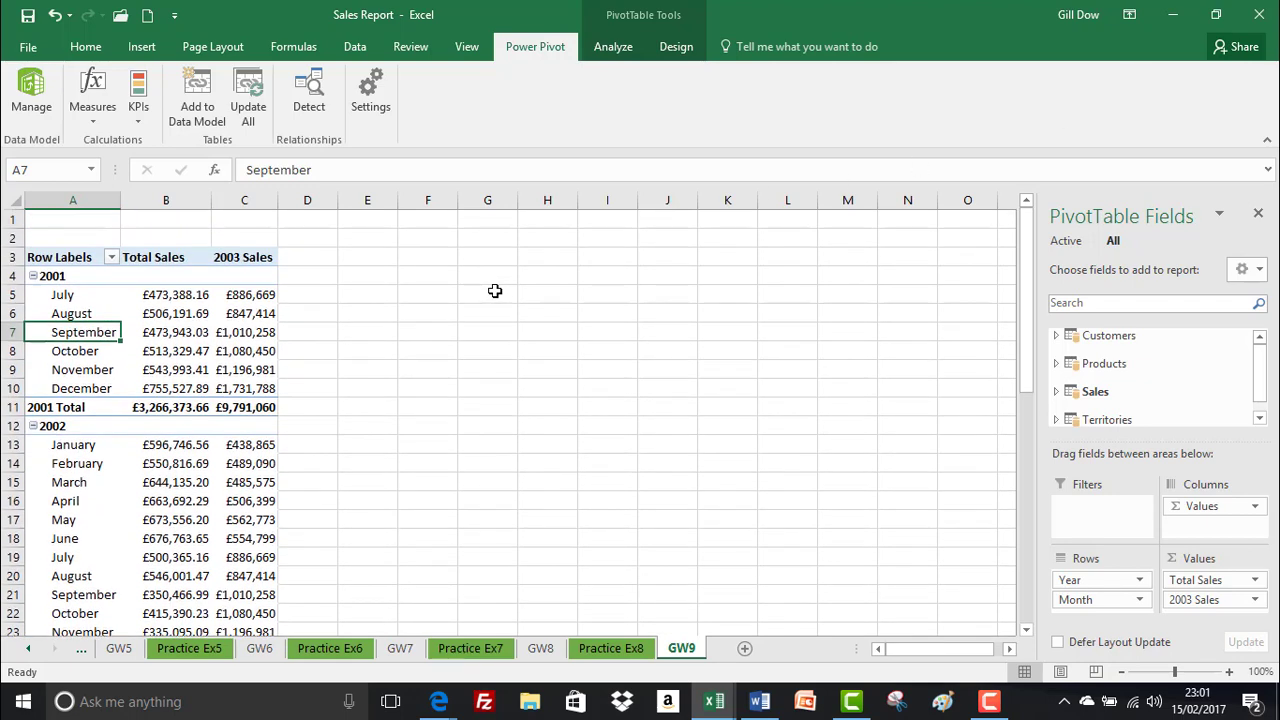